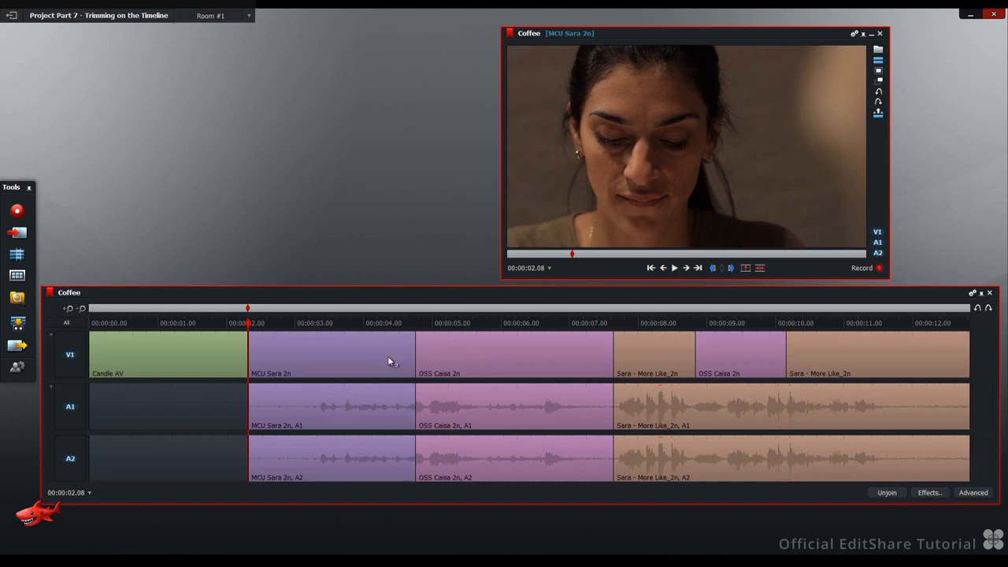
# Play back the Coffee edit and check the start of its second OSS Caisa 2n clip
pyautogui.click(675, 272)
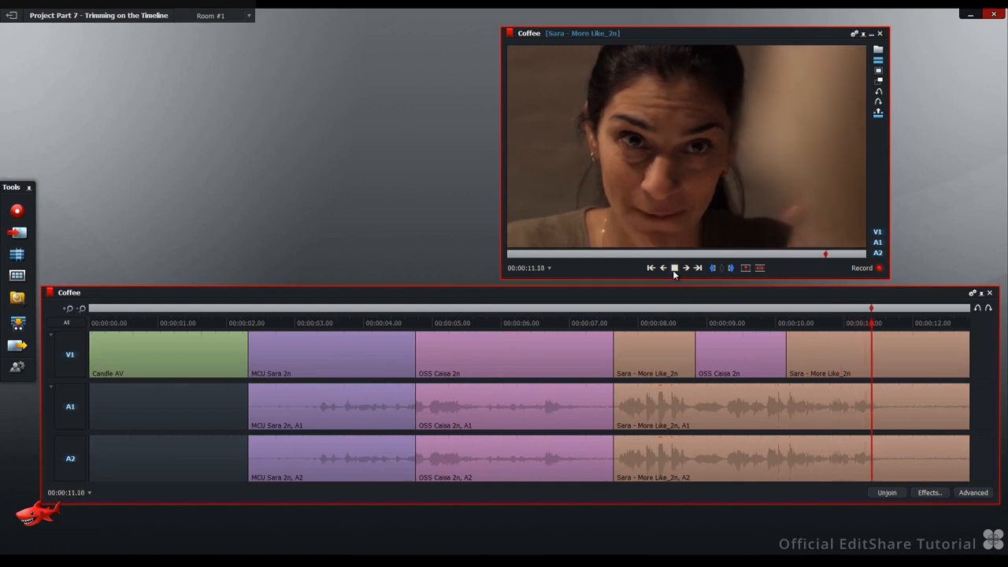
pyautogui.click(674, 271)
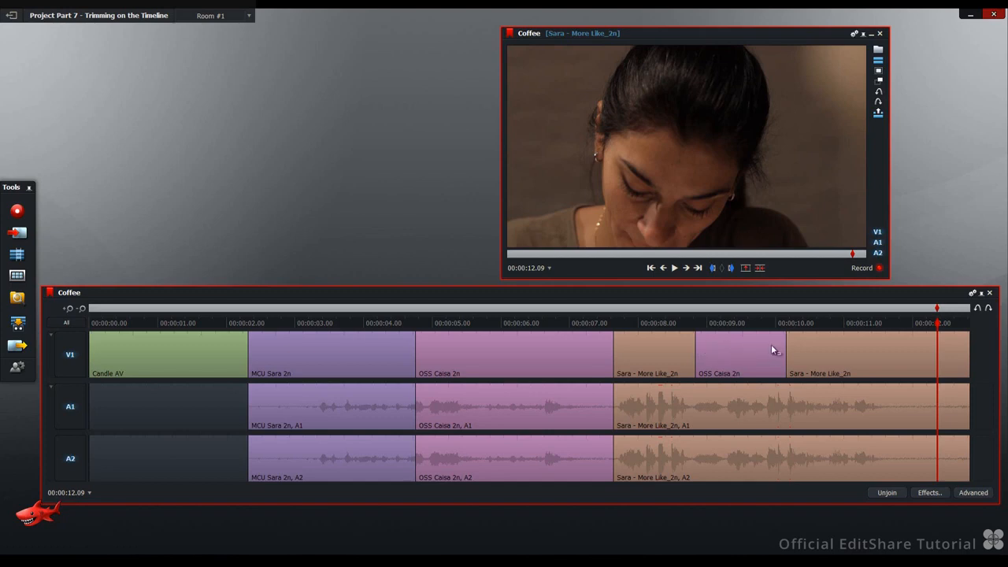
pyautogui.click(702, 324)
pyautogui.press('Left')
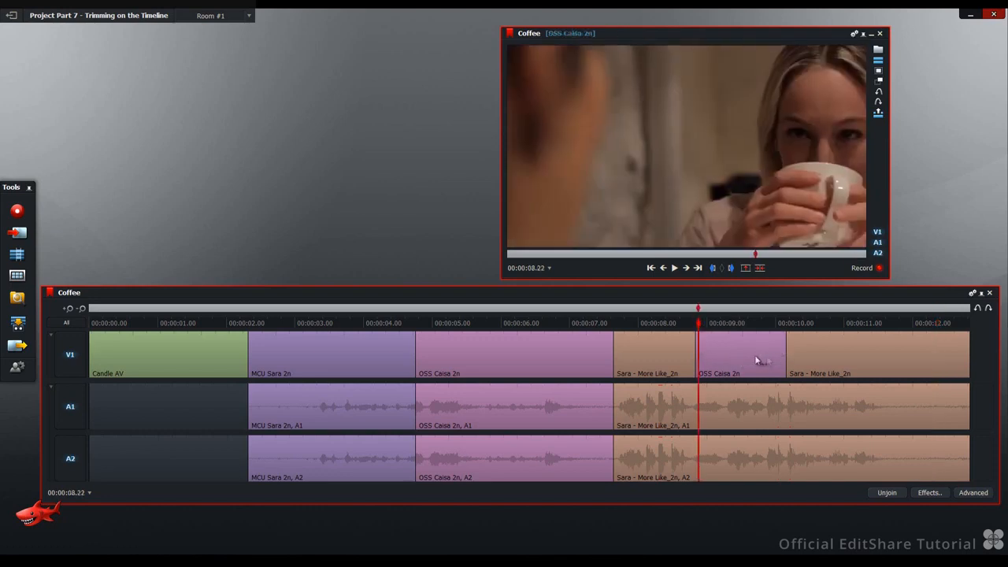
pyautogui.click(650, 268)
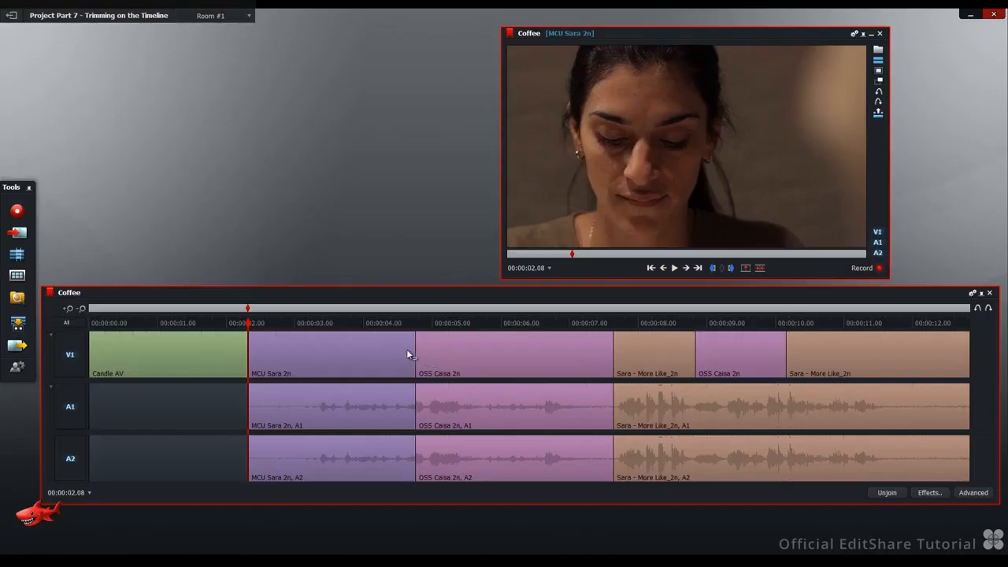
# Unjoin the end of the MCU Sara 2n clip on all tracks and extend it to 00:00:06.02 with a playback trim
pyautogui.click(406, 351)
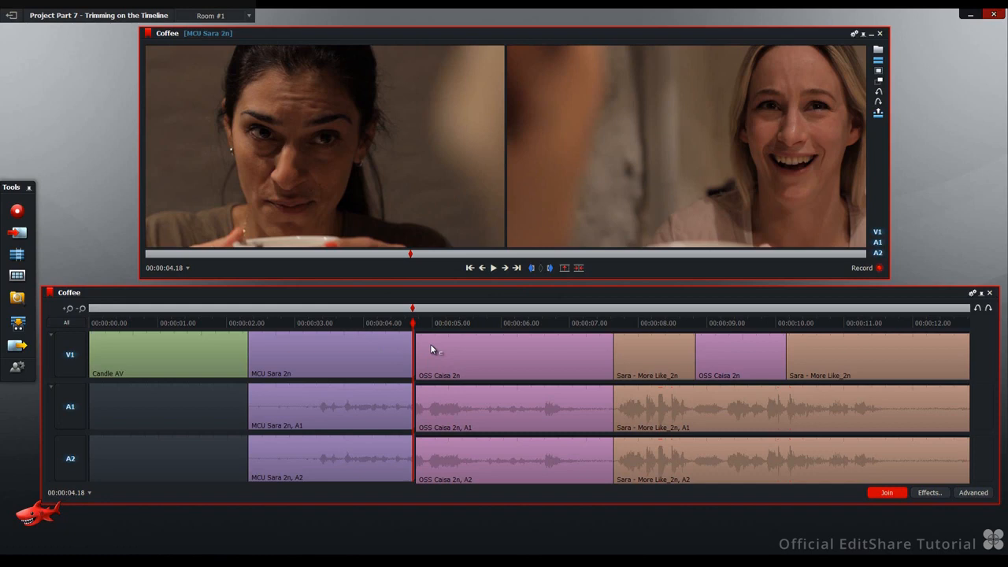
pyautogui.click(493, 268)
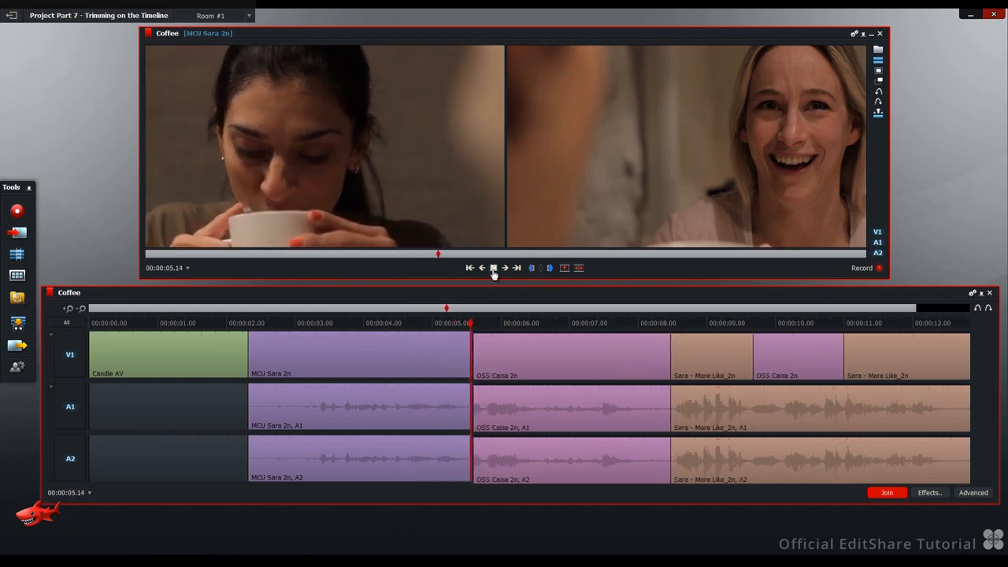
pyautogui.click(493, 269)
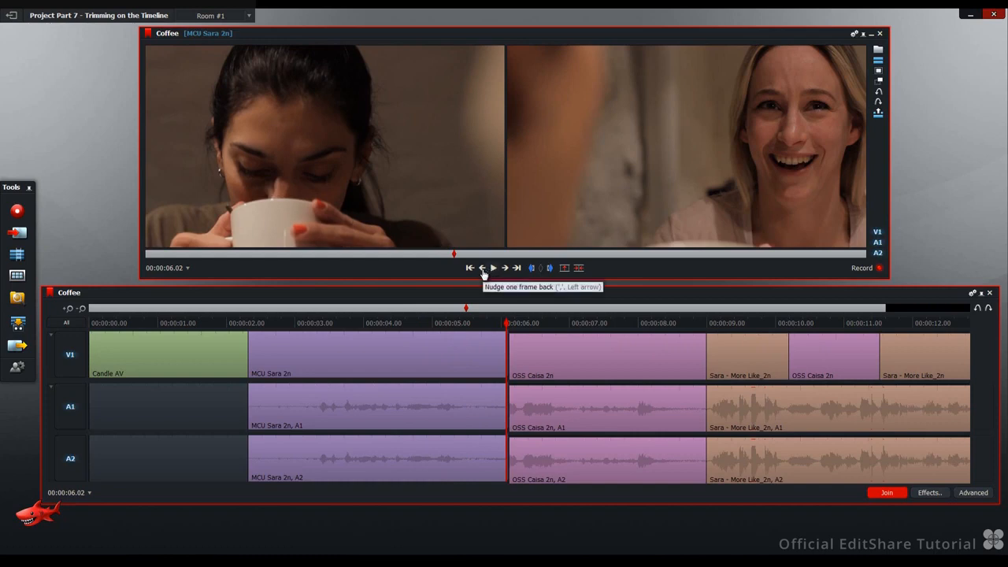
# Nudge the end of MCU Sara 2n back frame by frame, and forward again to 00:00:06.00
pyautogui.click(483, 268)
pyautogui.click(483, 268)
pyautogui.click(483, 269)
pyautogui.click(483, 268)
pyautogui.click(482, 269)
pyautogui.click(483, 268)
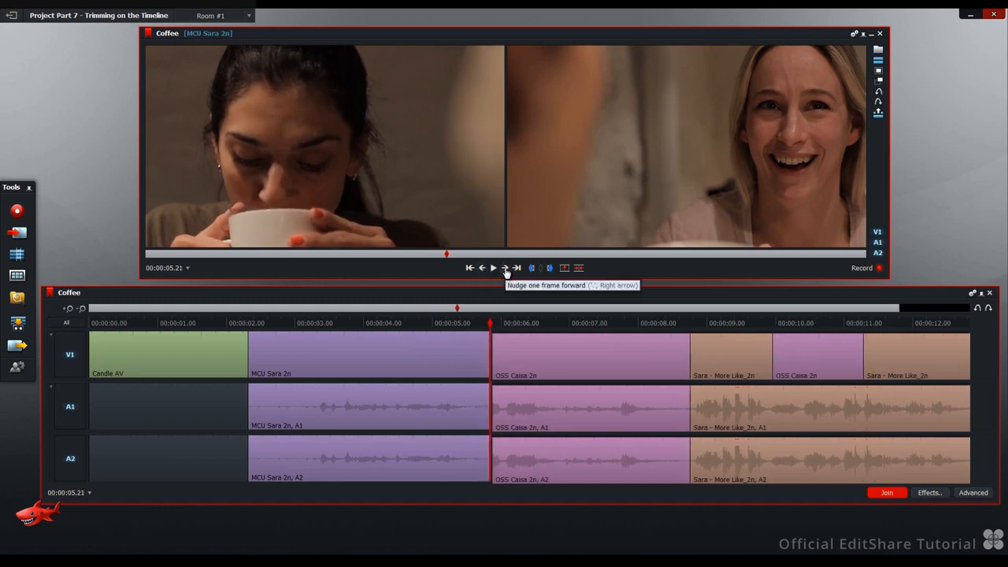
pyautogui.click(505, 268)
pyautogui.click(505, 269)
pyautogui.click(506, 269)
pyautogui.click(506, 268)
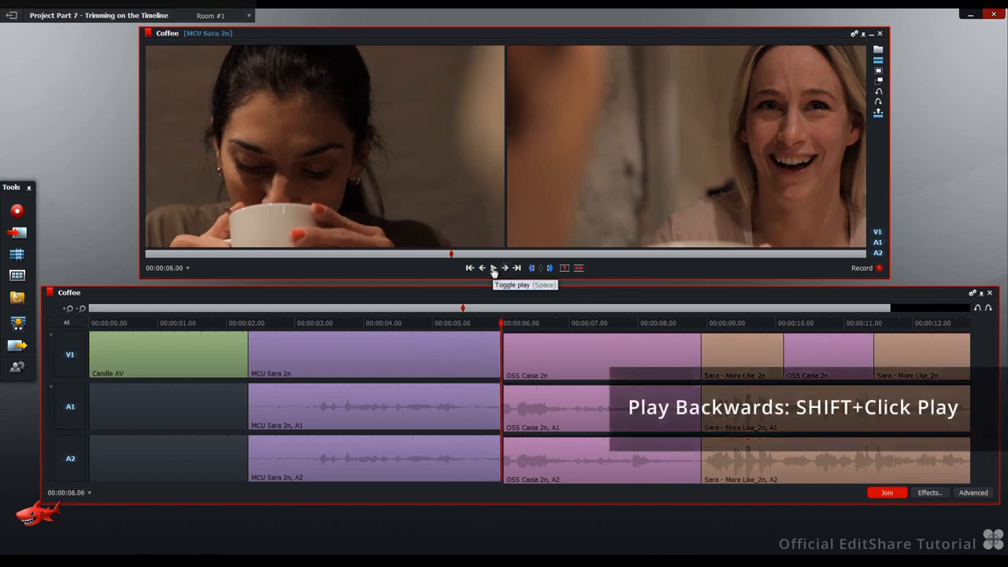
# Shorten the end of MCU Sara 2n to 00:00:03.19 with a reverse playback trim
pyautogui.keyDown('shift'); pyautogui.click(493, 269); pyautogui.keyUp('shift')
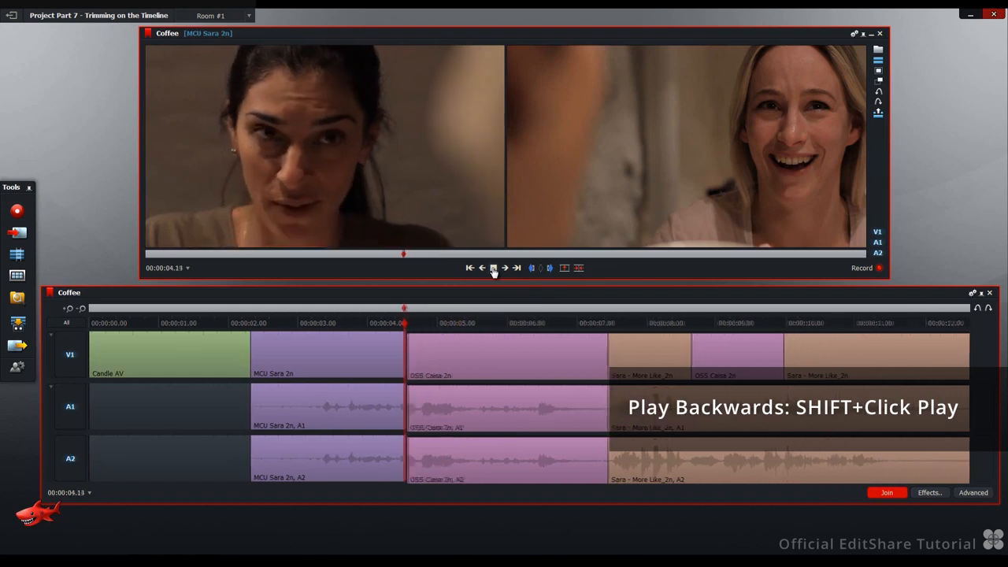
pyautogui.click(493, 268)
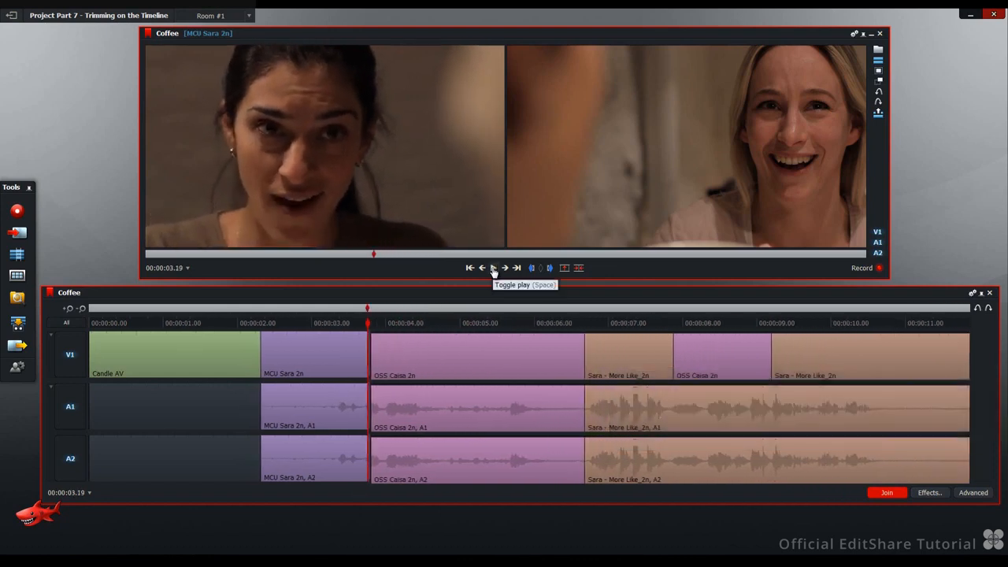
# Extend the end of MCU Sara 2n to 00:00:05.16, fine-tuning by single frames, and rejoin the cut
pyautogui.click(493, 269)
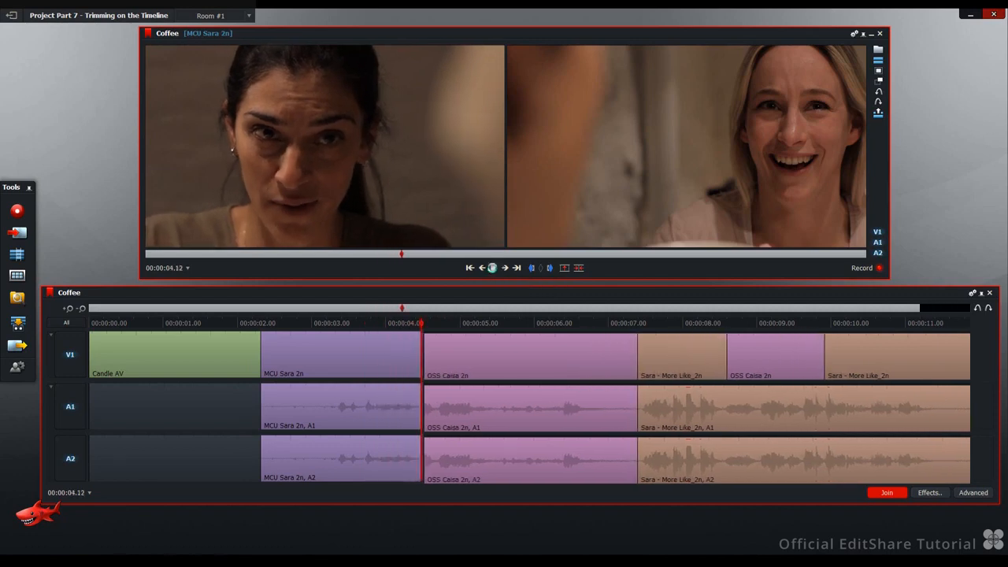
pyautogui.click(493, 269)
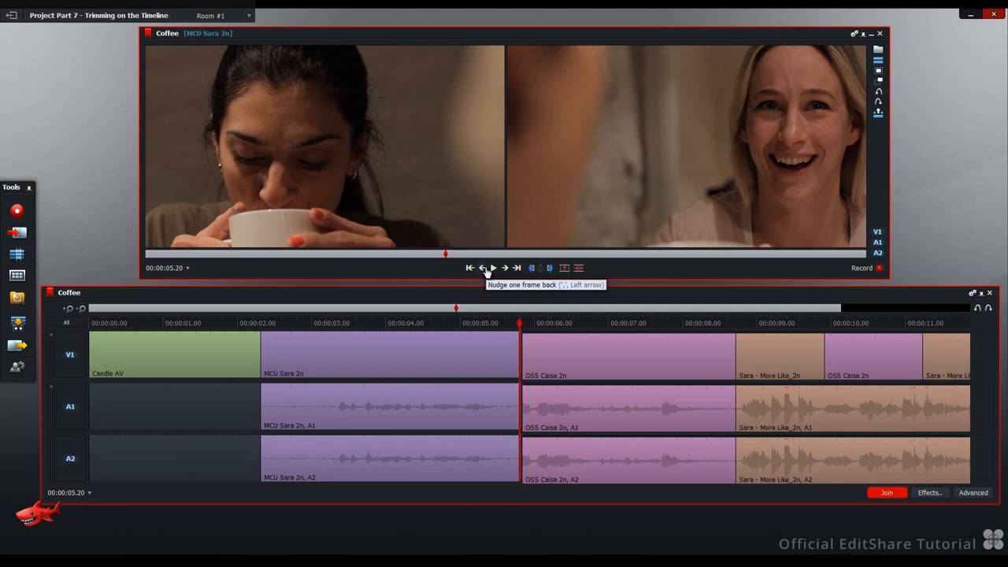
pyautogui.click(484, 268)
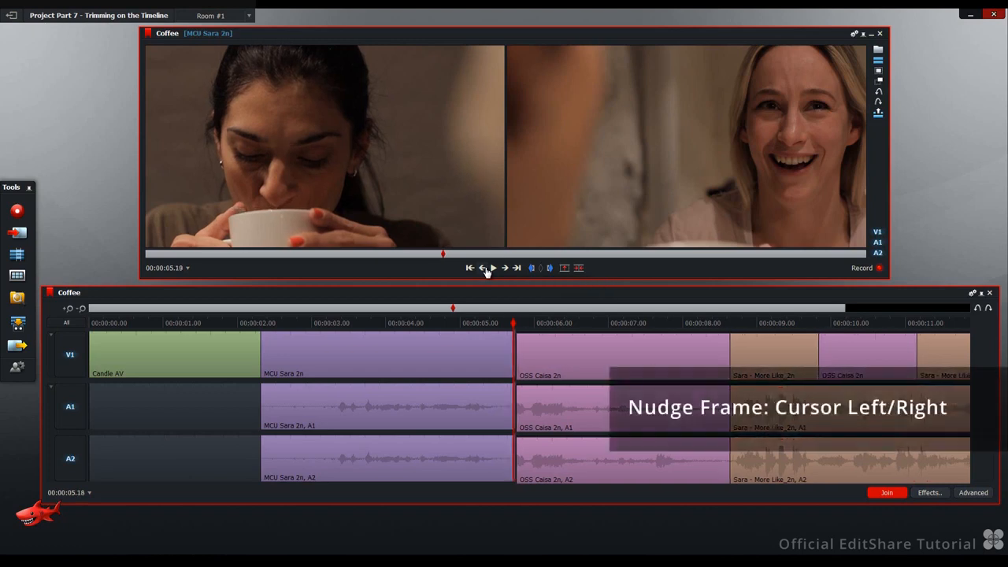
pyautogui.click(483, 269)
pyautogui.click(484, 269)
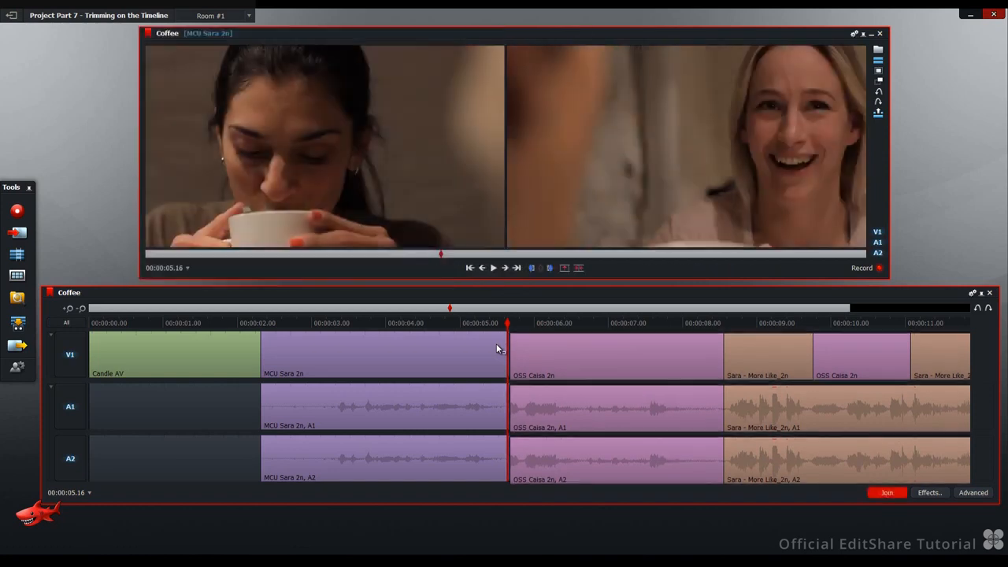
pyautogui.click(883, 494)
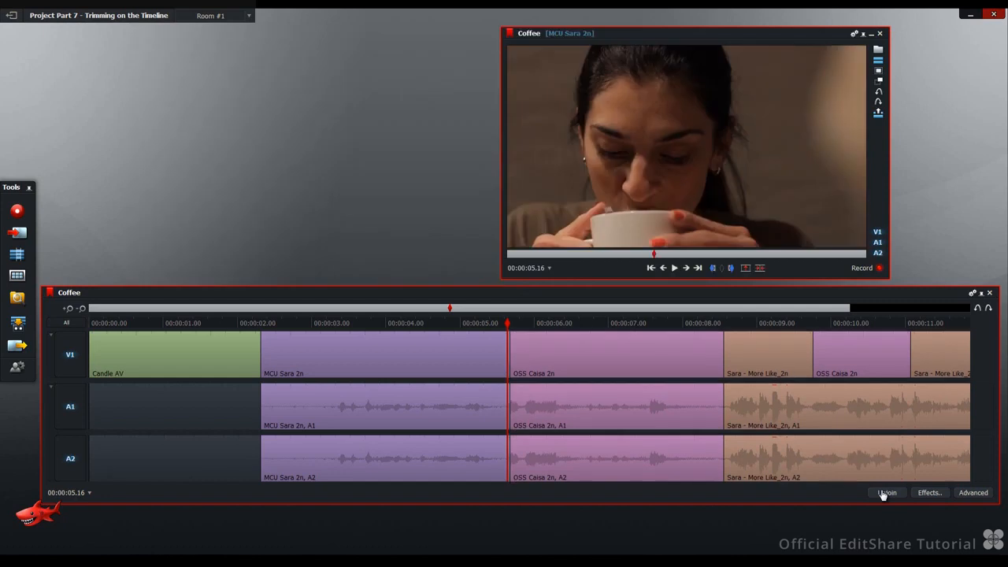
# Trim the start of the first OSS Caisa 2n clip on all tracks until the clip ends at about 00:00:08.00, and rejoin the cut
pyautogui.click(463, 323)
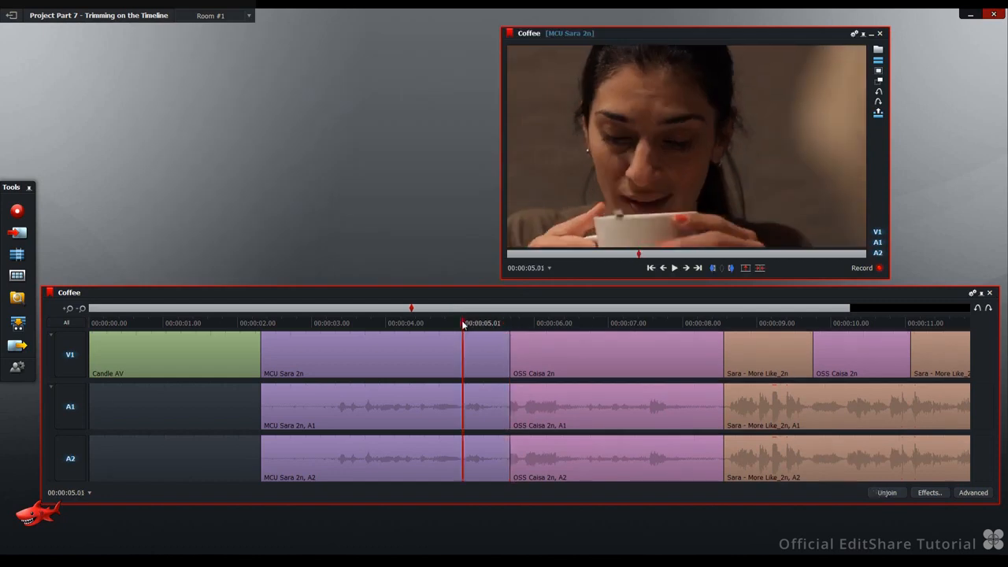
pyautogui.click(516, 349)
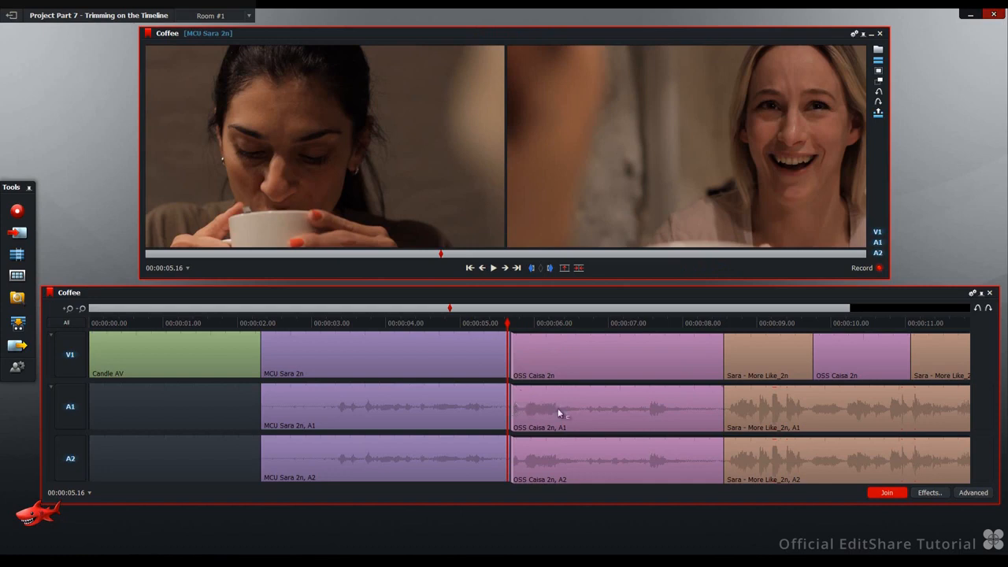
pyautogui.click(493, 269)
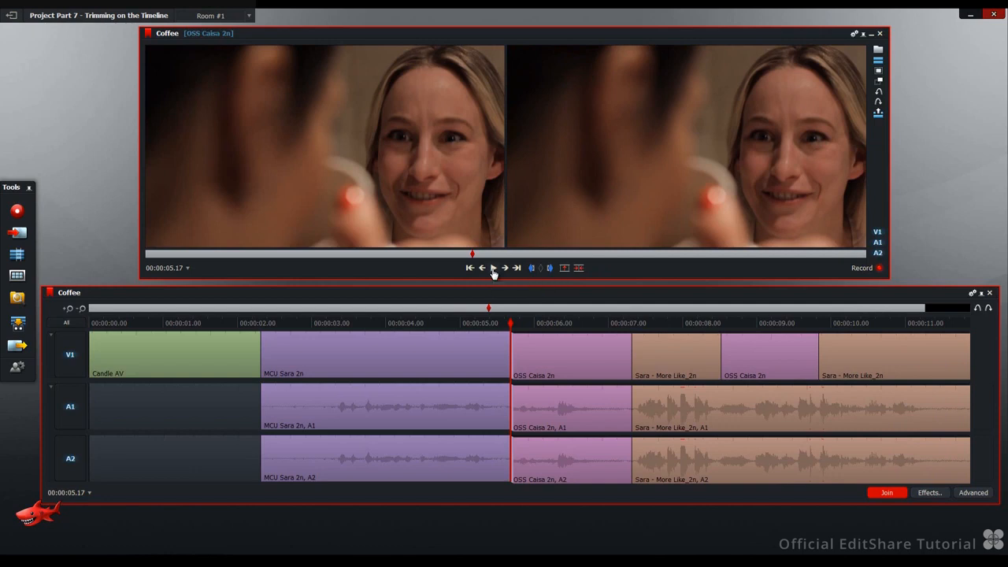
pyautogui.click(493, 269)
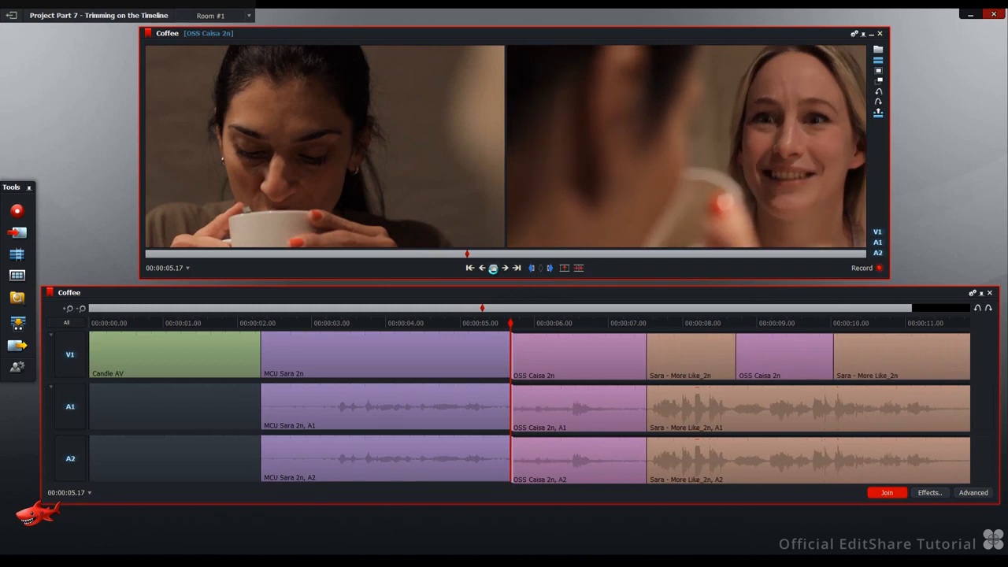
pyautogui.click(483, 269)
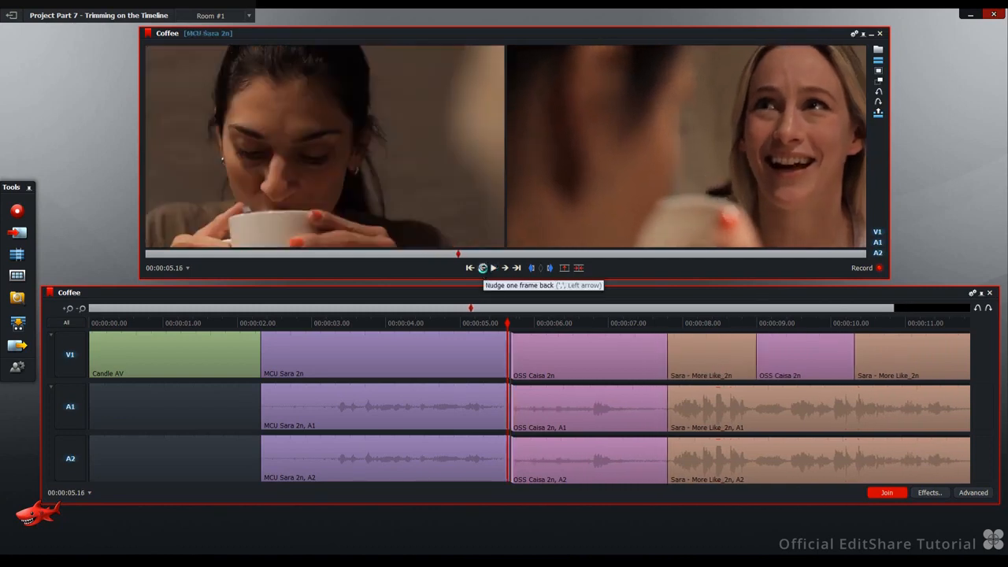
pyautogui.click(482, 268)
pyautogui.click(482, 268)
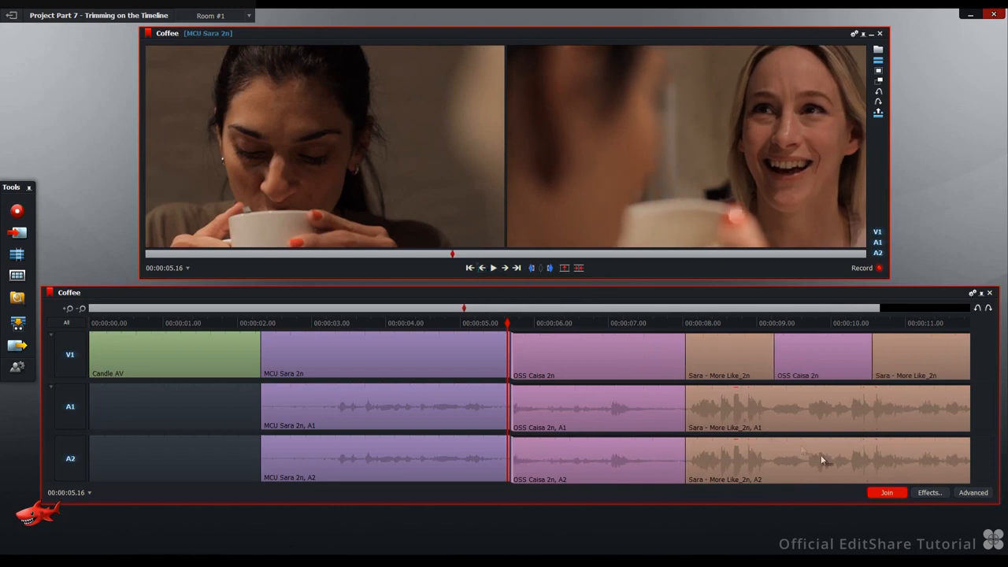
pyautogui.click(882, 494)
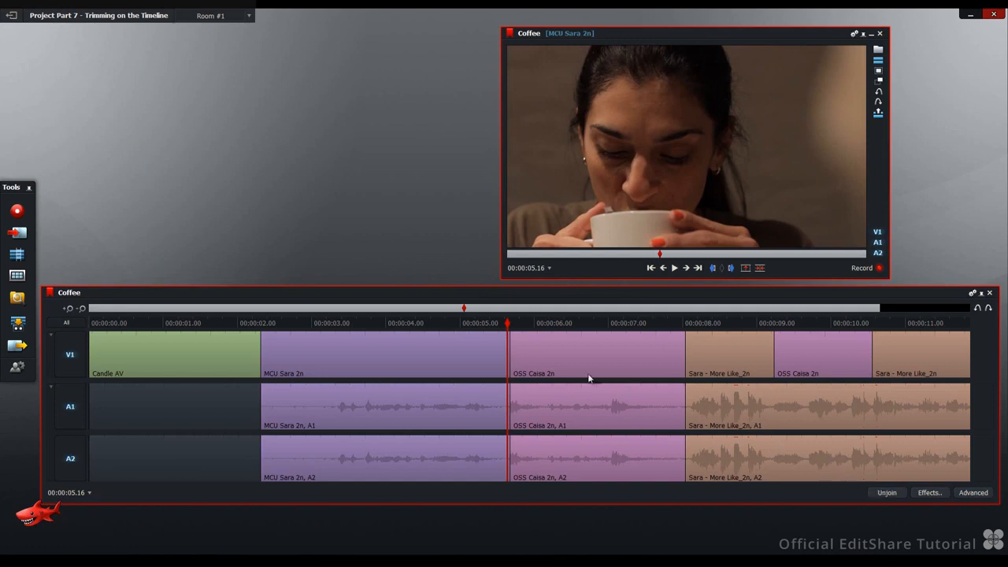
# Trim only the video end of MCU Sara 2n back to 00:00:04.17, and restore its sync with the audio tracks
pyautogui.keyDown('alt'); pyautogui.click(499, 342); pyautogui.keyUp('alt')
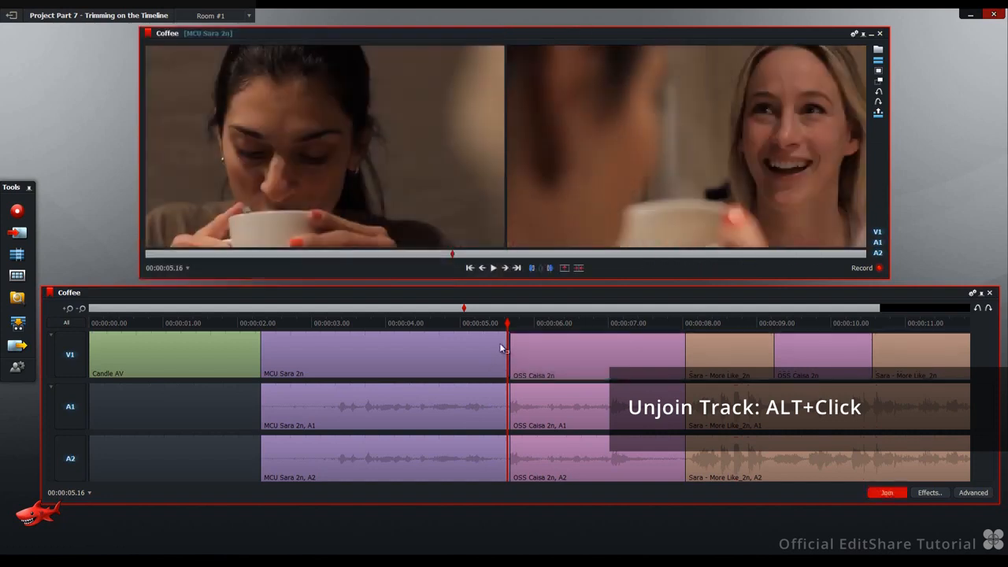
pyautogui.click(494, 268)
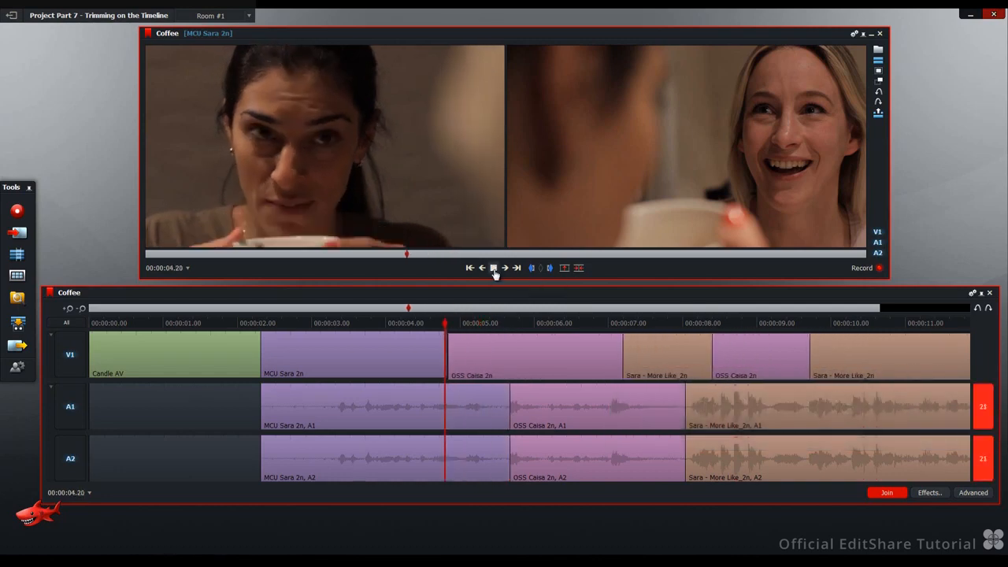
pyautogui.click(494, 268)
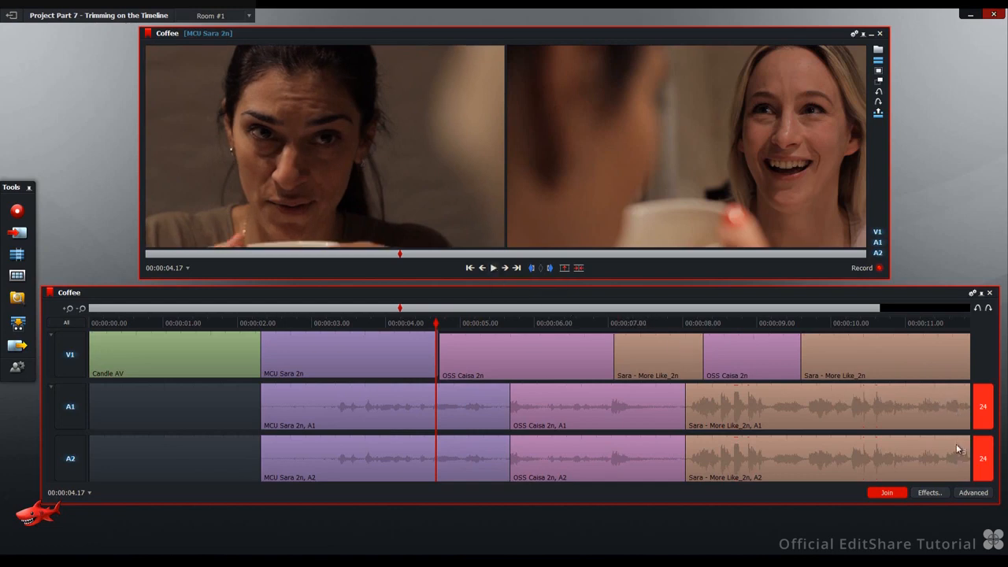
pyautogui.click(980, 398)
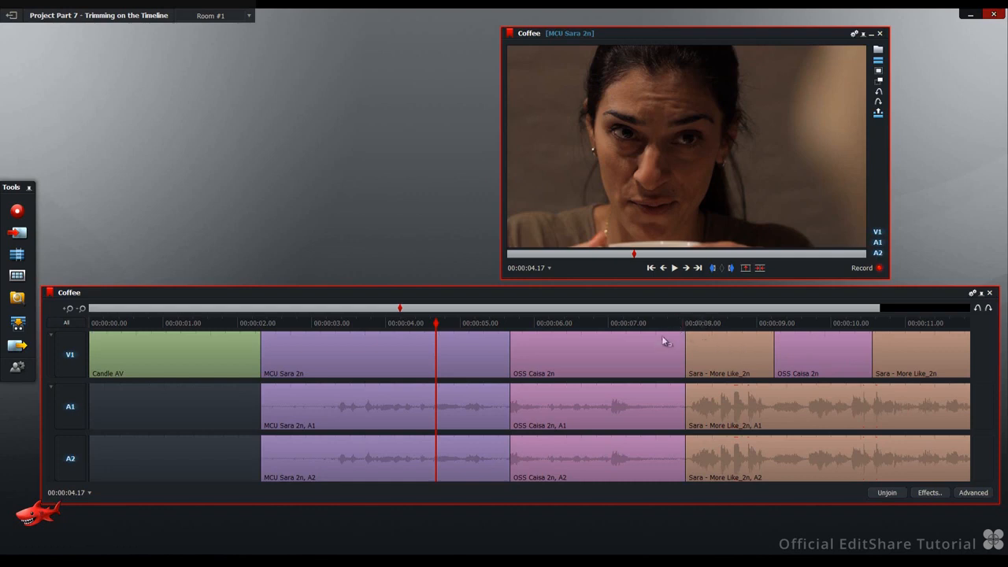
# Review the cut from the first OSS Caisa 2n clip into Sara - More Like_2n and park the playhead at 00:00:08.10
pyautogui.click(709, 350)
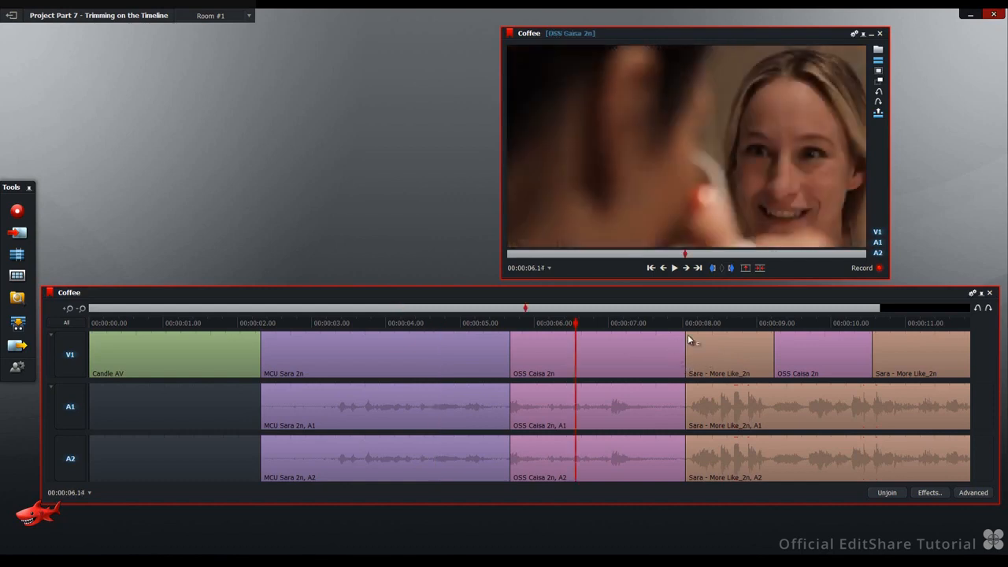
pyautogui.click(675, 269)
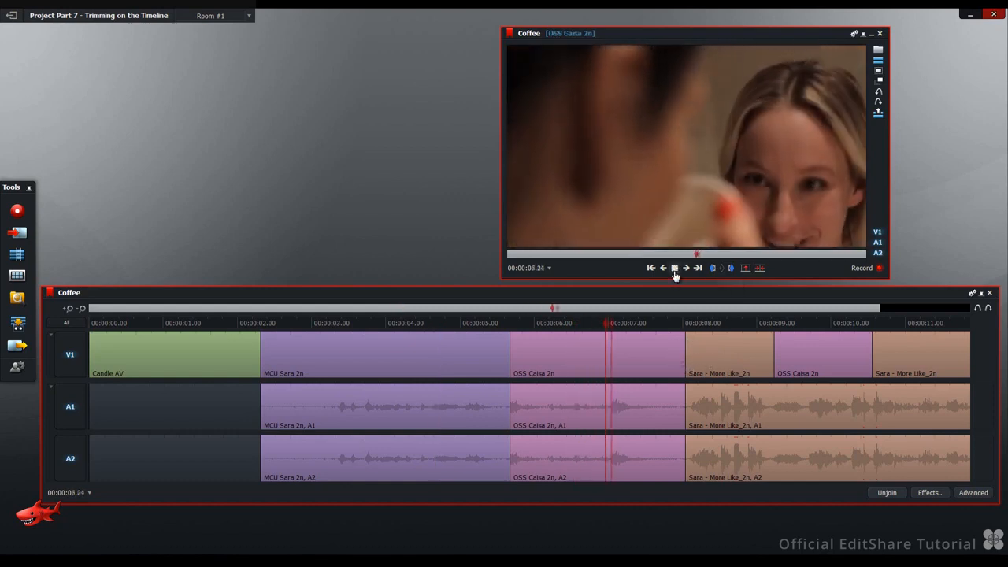
pyautogui.click(675, 269)
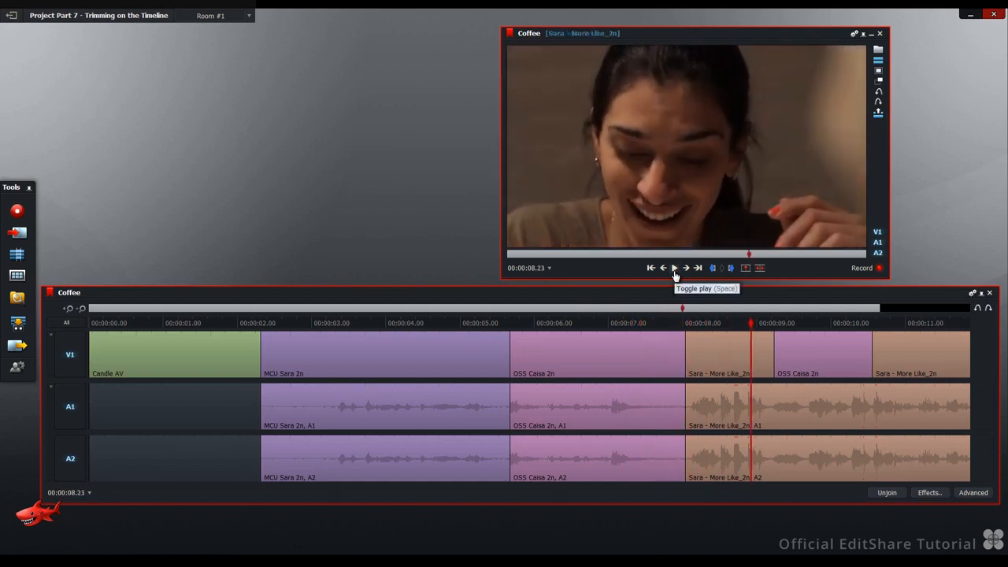
pyautogui.moveTo(751, 325); pyautogui.dragTo(718, 333)
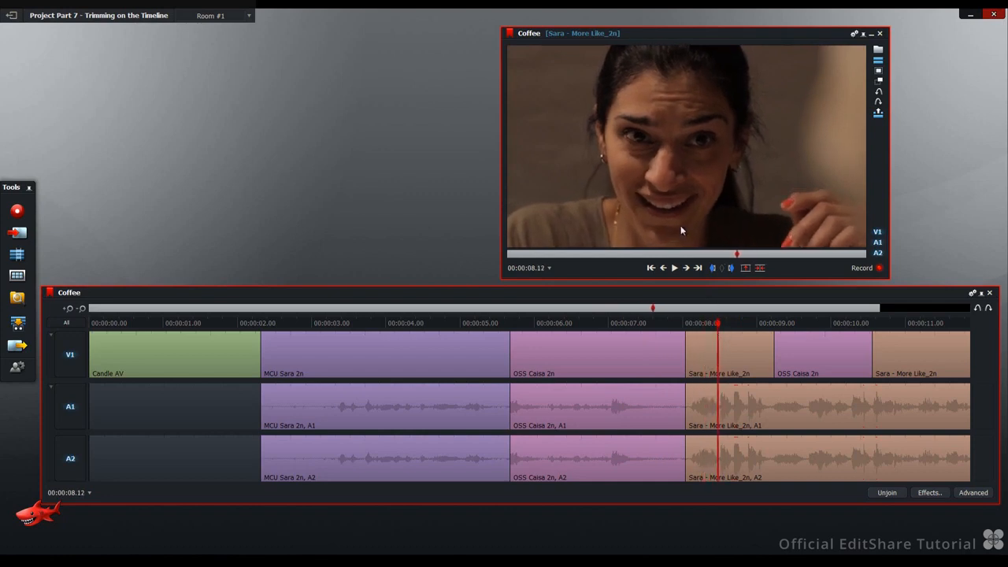
pyautogui.click(663, 269)
pyautogui.click(662, 269)
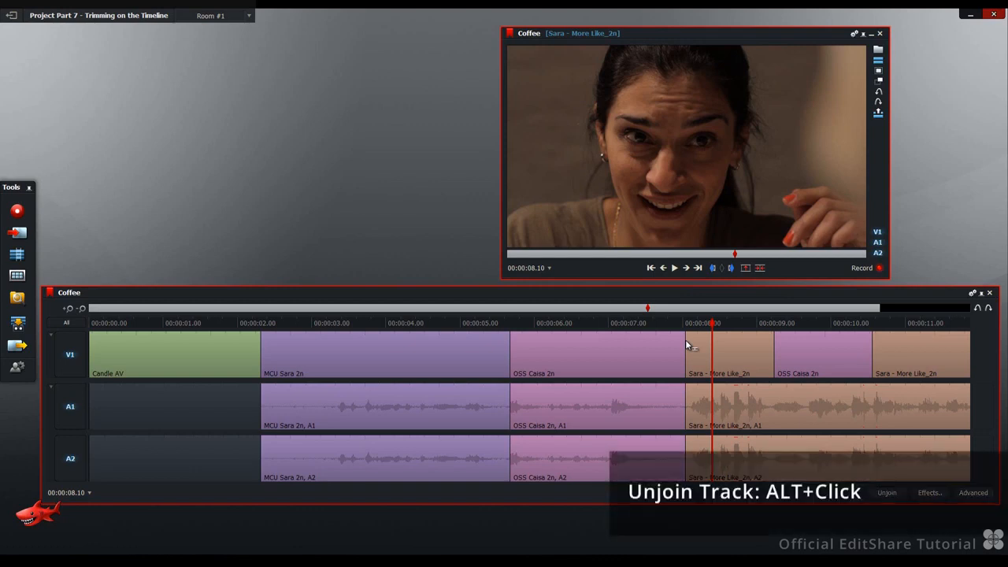
# Roll the V1 cut between the first OSS Caisa 2n clip and Sara - More Like_2n to 00:00:08.08, and rejoin it
pyautogui.keyDown('alt'); pyautogui.click(685, 340); pyautogui.keyUp('alt')
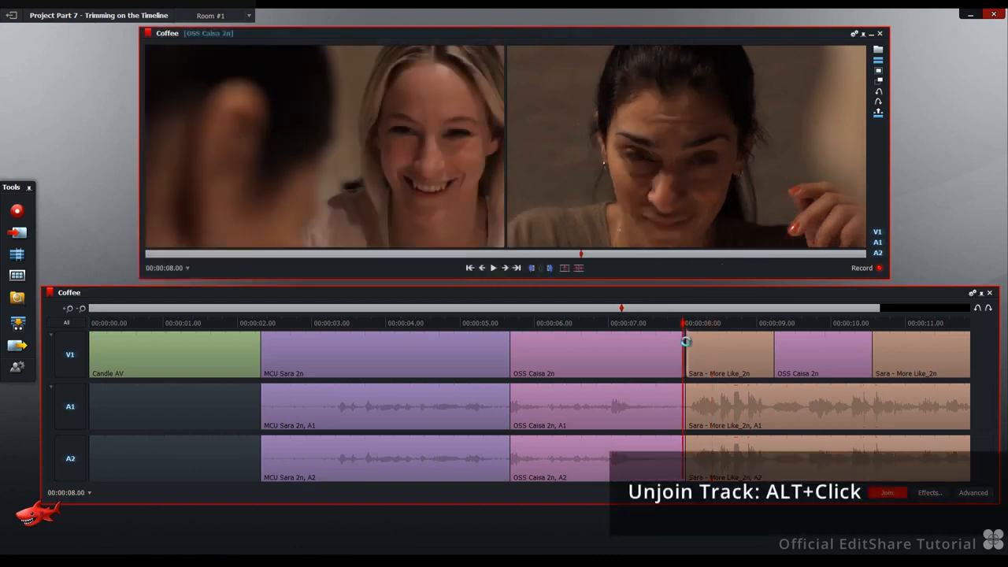
pyautogui.click(493, 269)
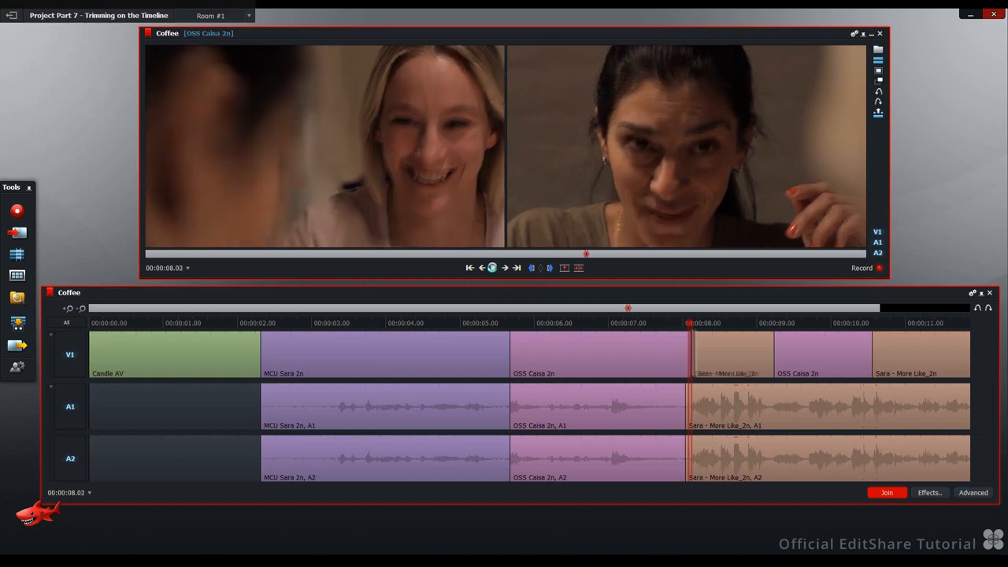
pyautogui.rightClick(492, 268)
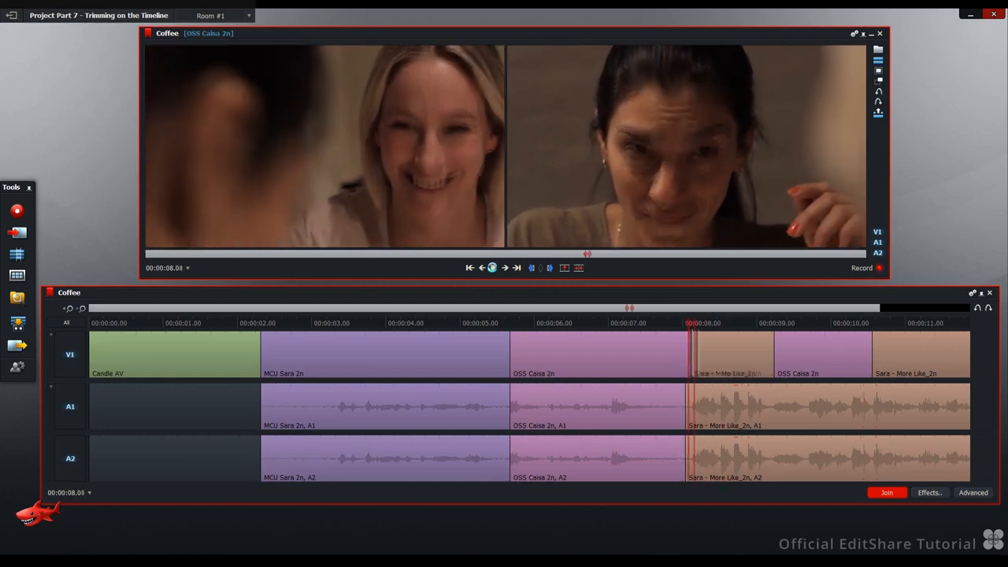
pyautogui.click(492, 268)
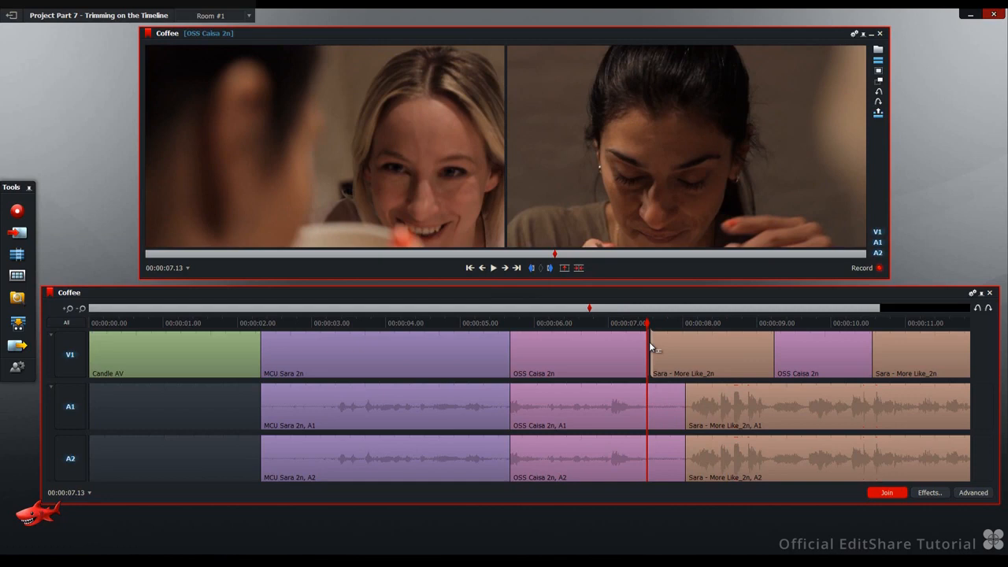
pyautogui.moveTo(651, 347); pyautogui.dragTo(719, 349)
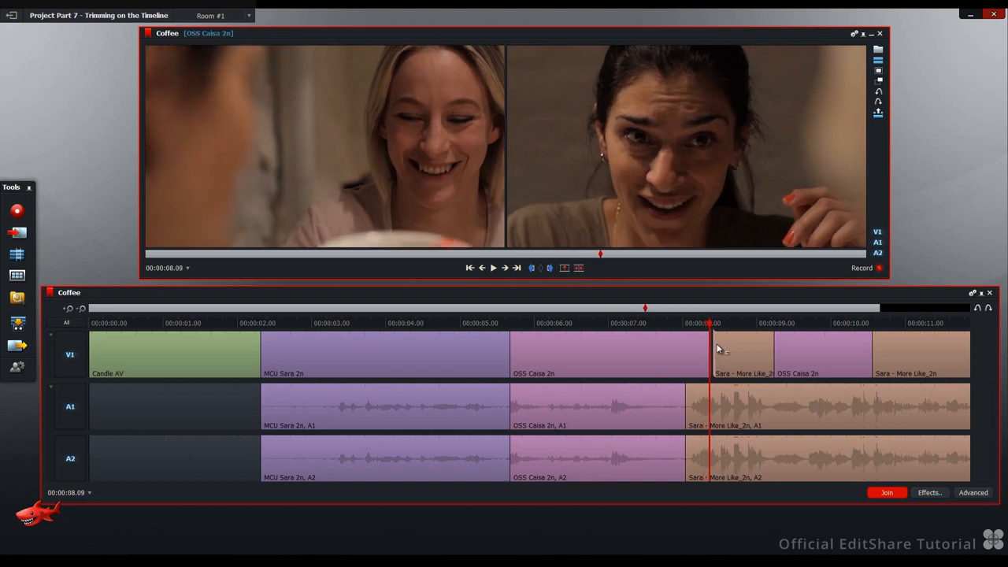
pyautogui.click(483, 269)
pyautogui.click(482, 268)
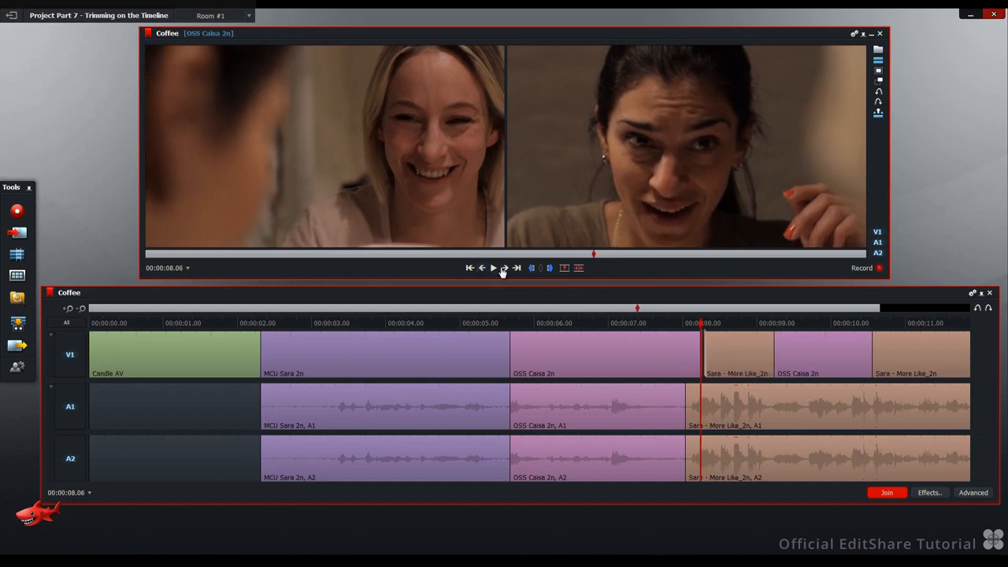
pyautogui.click(504, 269)
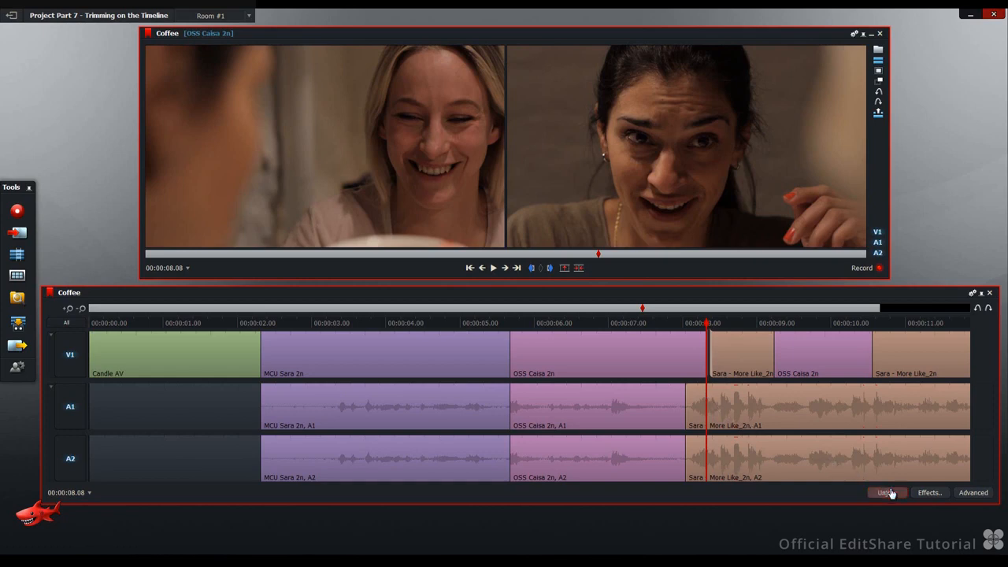
pyautogui.click(888, 493)
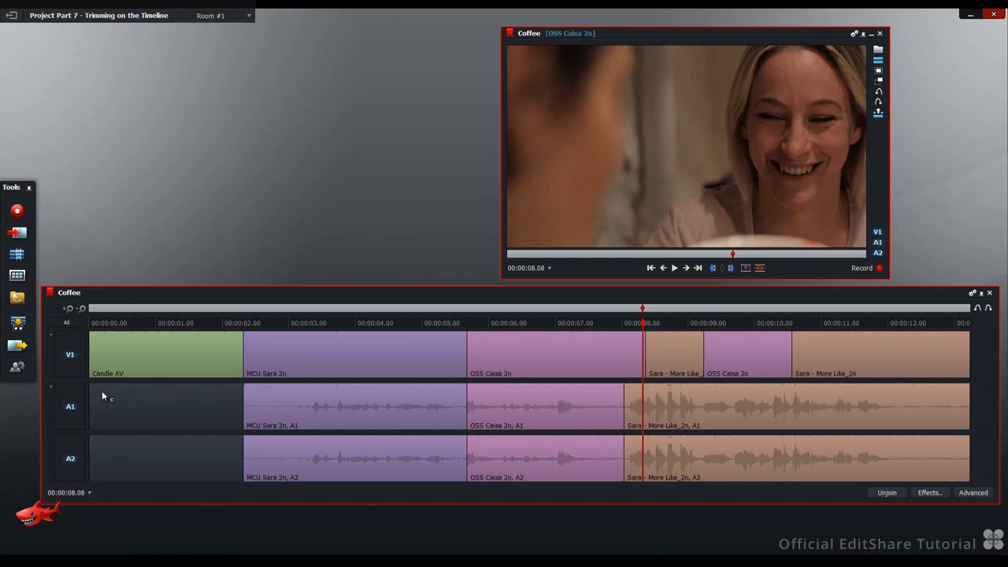
# Extend the start of MCU Sara 2n on A1 and A2 back to 00:00:00.00 under Candle AV, and rejoin the cuts
pyautogui.click(242, 406)
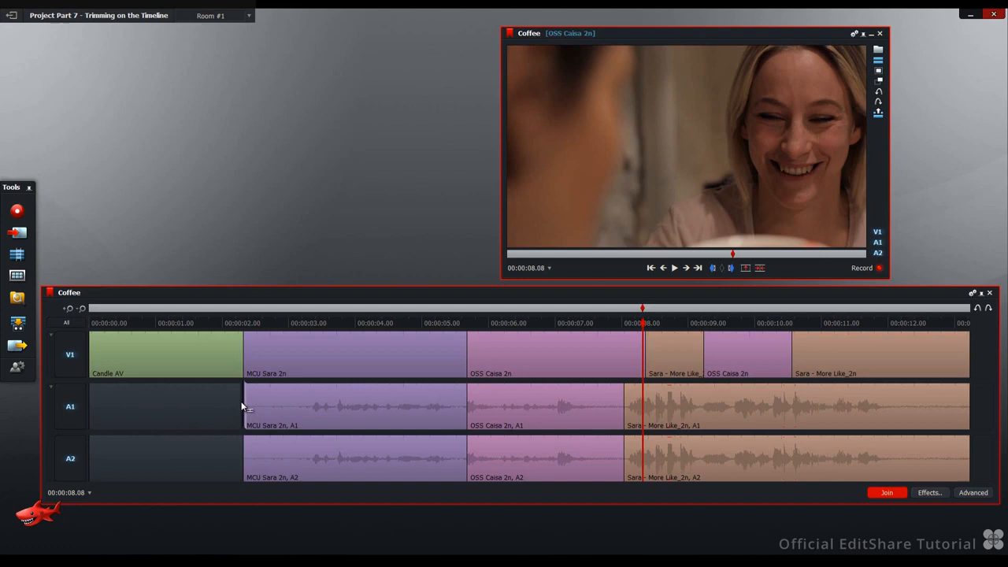
pyautogui.keyDown('ctrl'); pyautogui.click(242, 443); pyautogui.keyUp('ctrl')
pyautogui.click(652, 268)
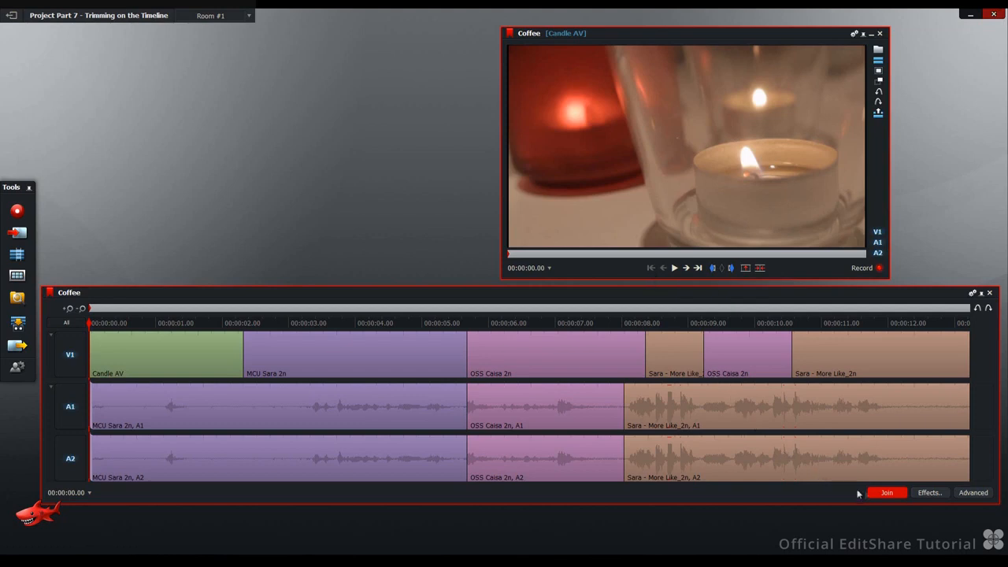
pyautogui.click(884, 494)
pyautogui.click(886, 493)
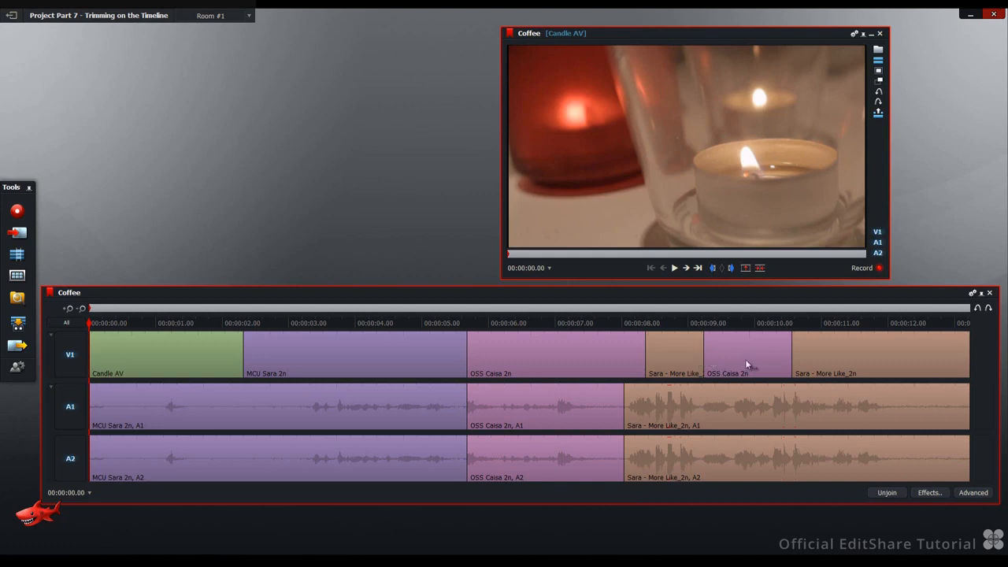
# Unjoin both ends of the second OSS Caisa 2n clip on V1 and slide it later to about 00:00:09.21
pyautogui.click(795, 350)
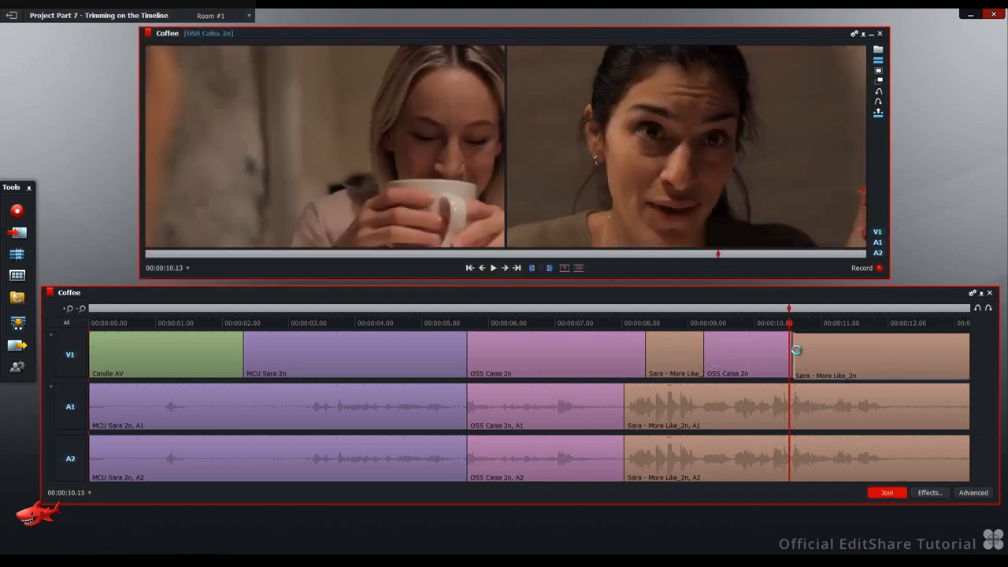
pyautogui.click(699, 349)
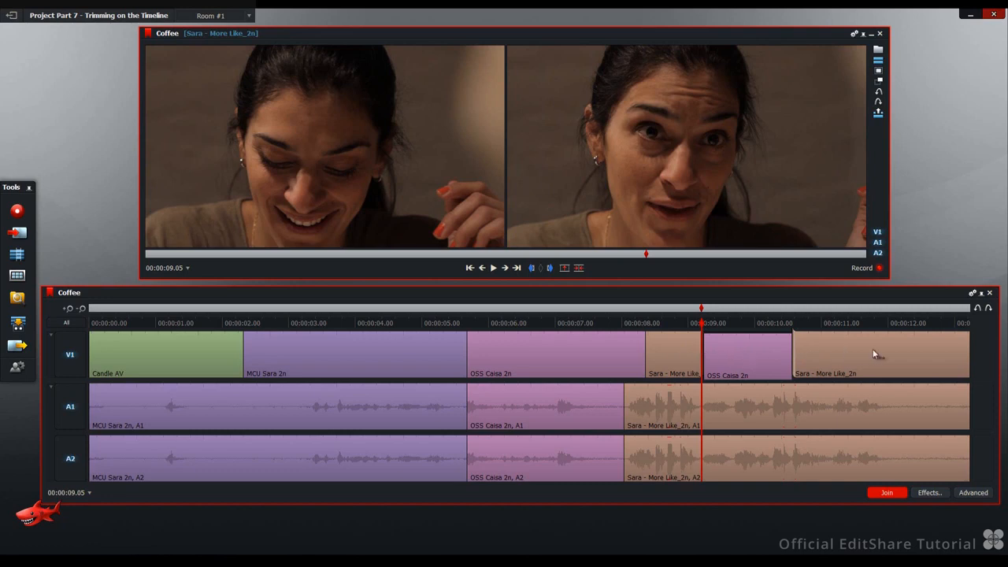
pyautogui.click(493, 268)
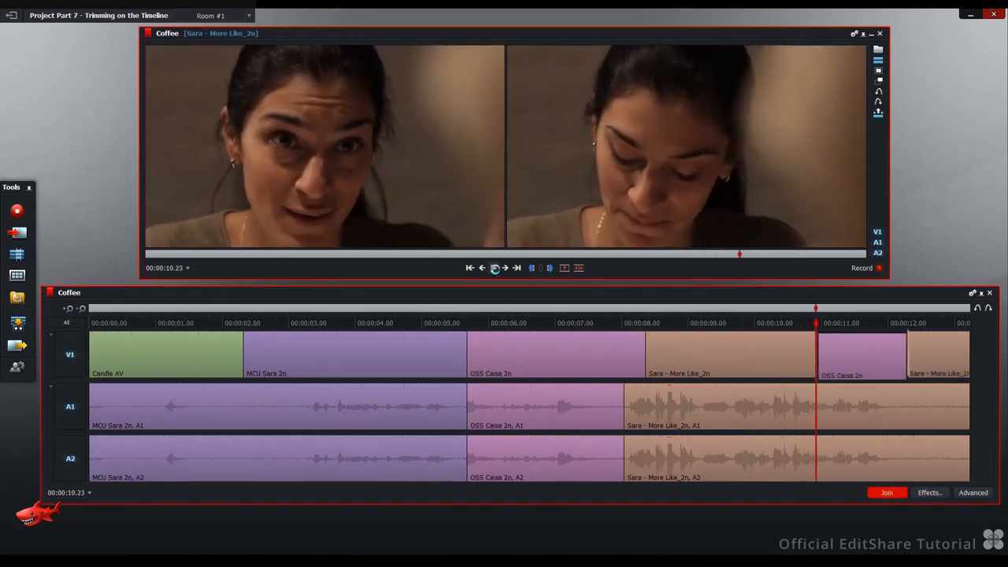
pyautogui.click(495, 269)
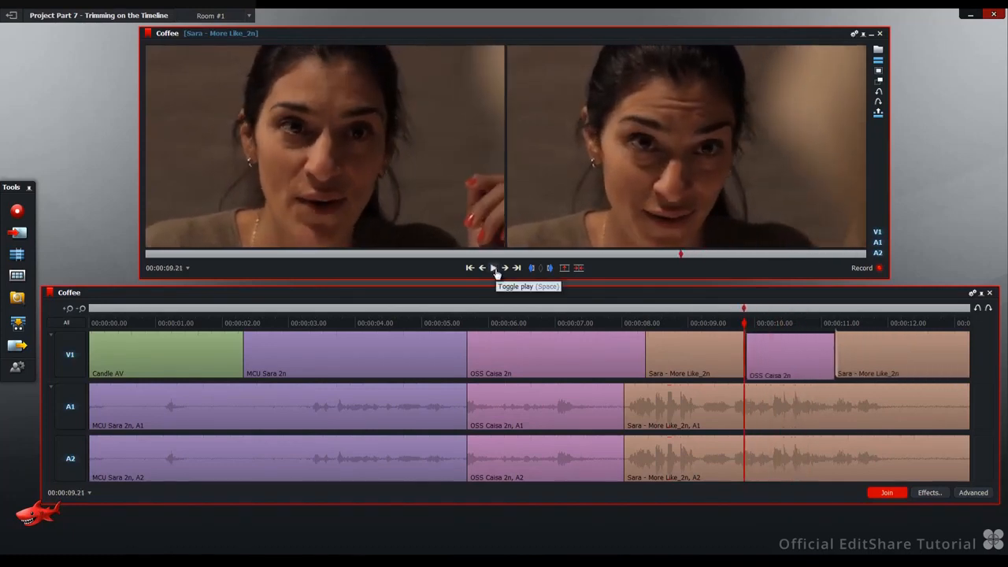
# Fine-tune the slide of the second OSS Caisa 2n clip by single frames to 00:00:10.04, and rejoin its cuts
pyautogui.click(505, 268)
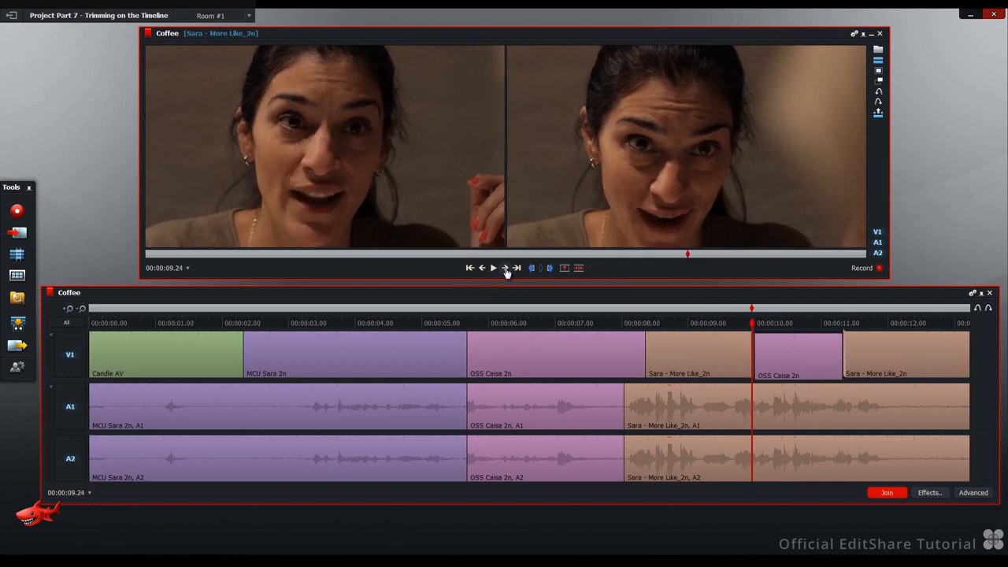
pyautogui.click(504, 269)
pyautogui.click(505, 269)
pyautogui.click(505, 269)
pyautogui.click(505, 268)
pyautogui.click(505, 268)
pyautogui.click(483, 268)
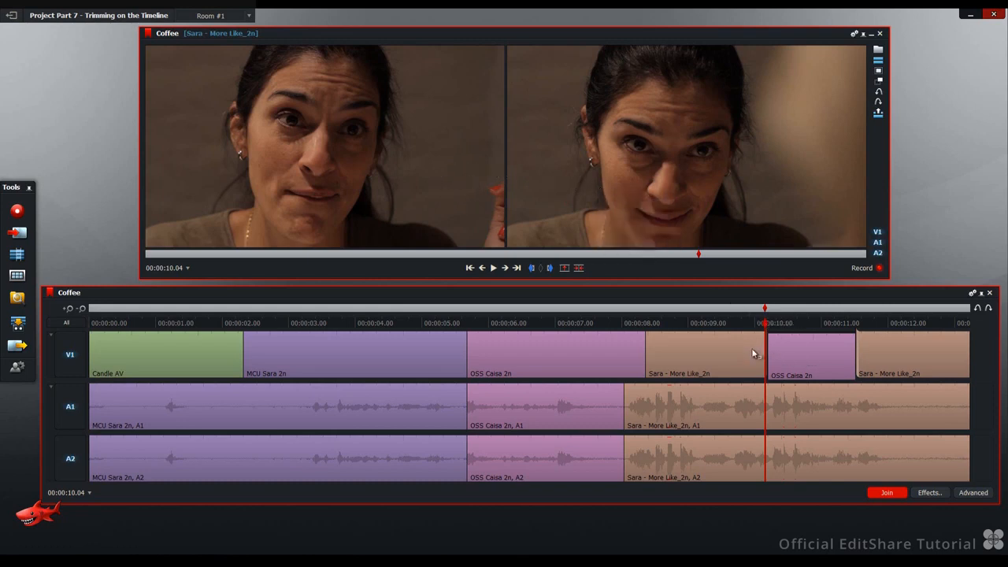
pyautogui.click(885, 493)
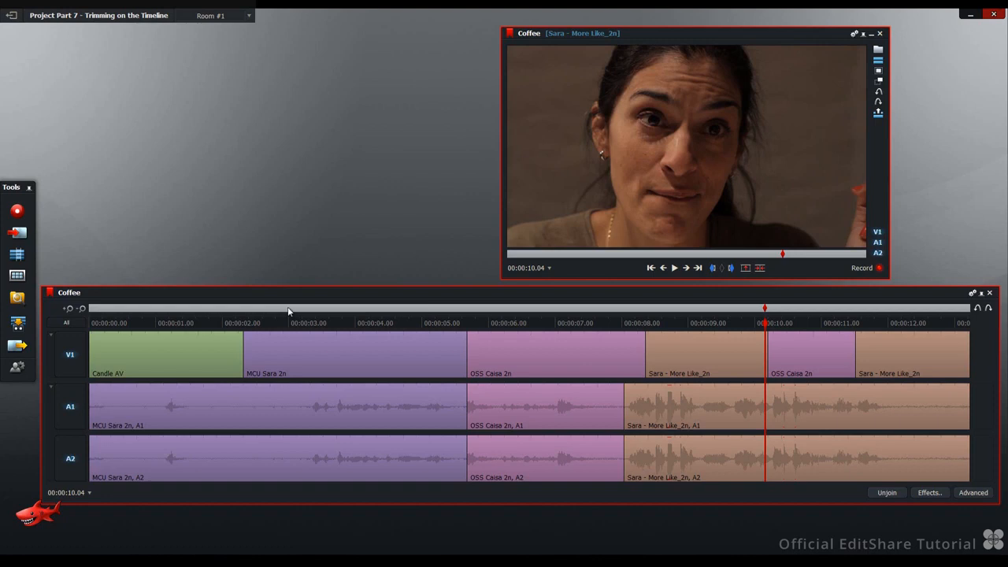
# Slip the footage inside the second OSS Caisa 2n clip on V1 while keeping its timeline position, and rejoin its cuts
pyautogui.click(69, 310)
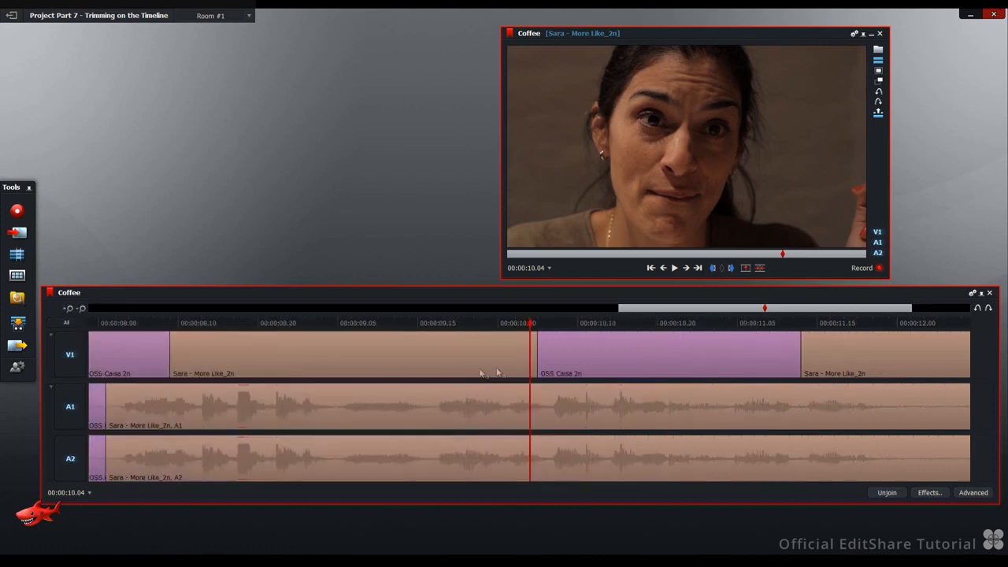
pyautogui.click(539, 354)
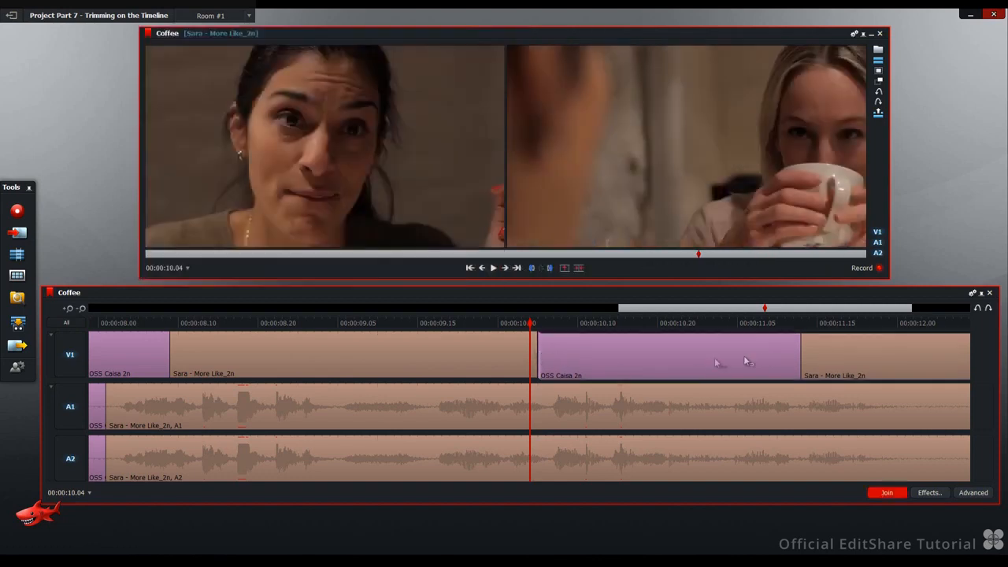
pyautogui.click(793, 343)
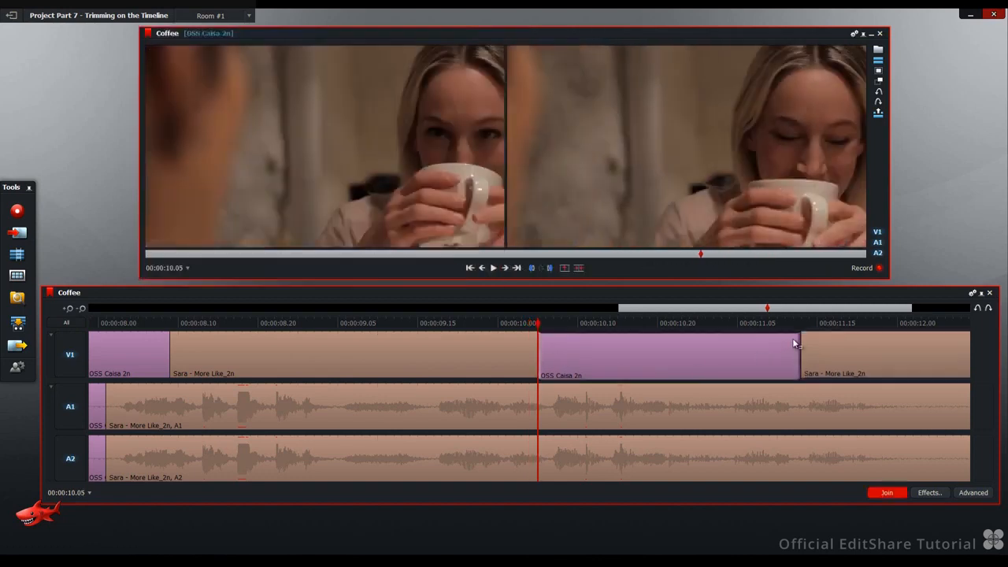
pyautogui.click(493, 268)
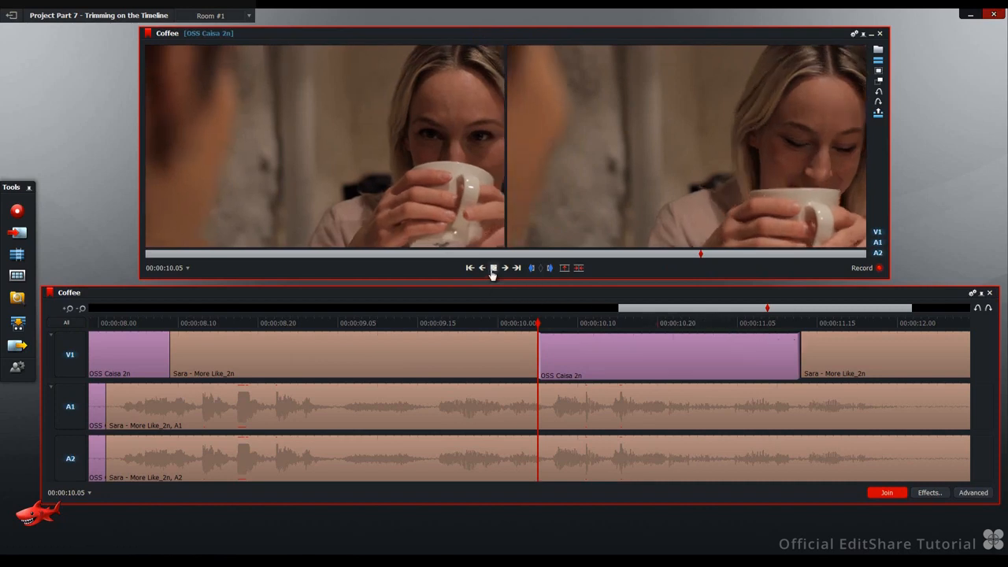
pyautogui.click(493, 269)
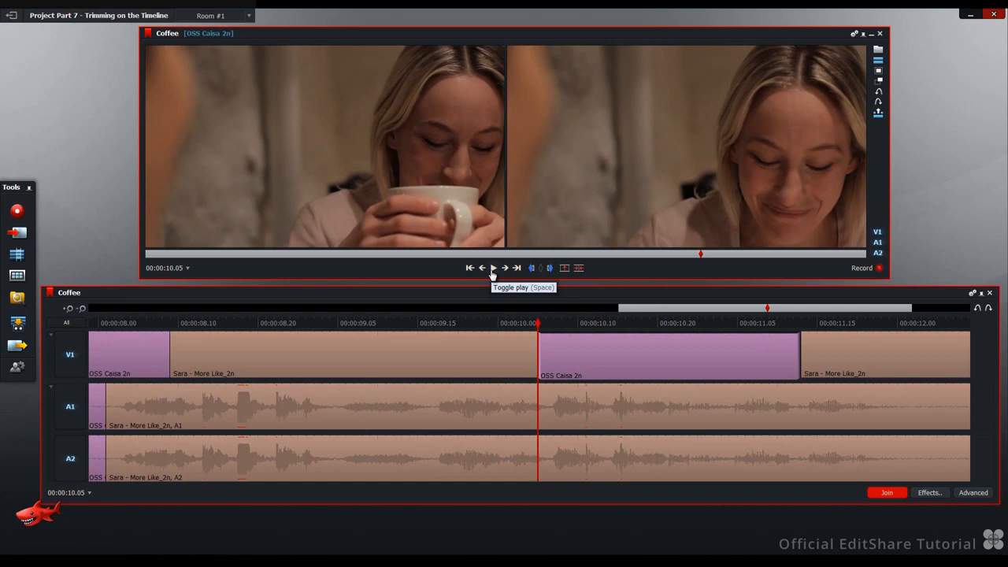
pyautogui.click(494, 269)
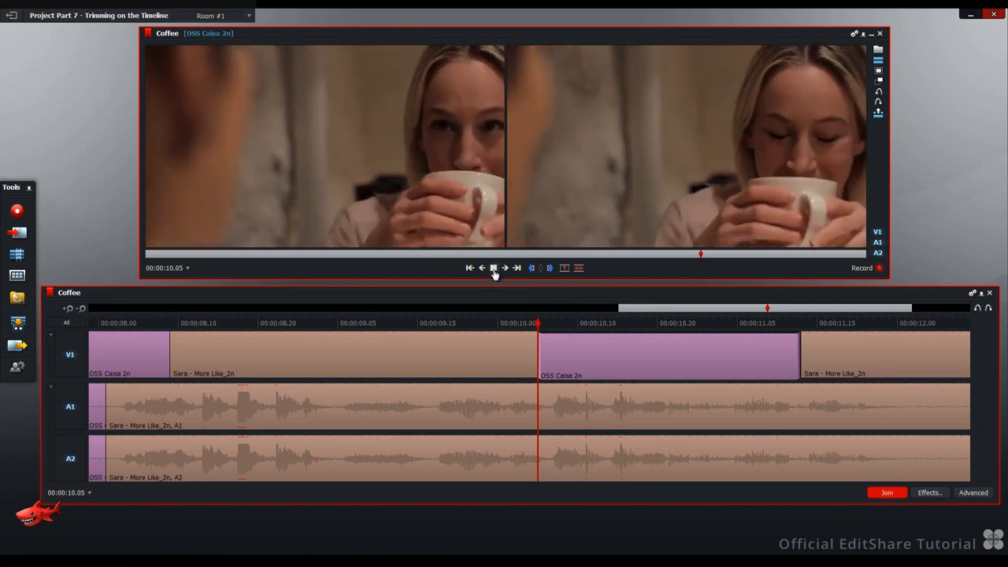
pyautogui.click(494, 269)
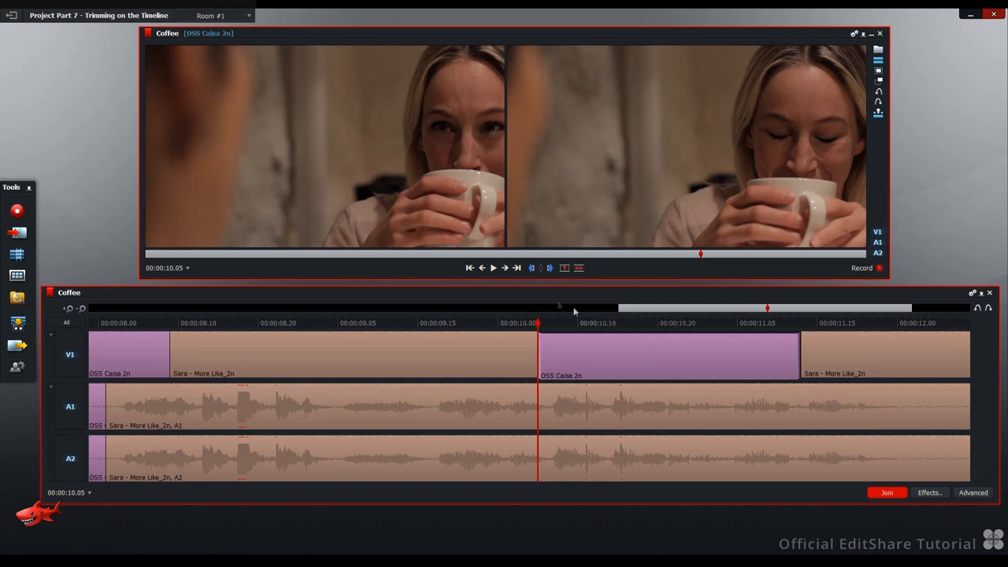
pyautogui.click(482, 269)
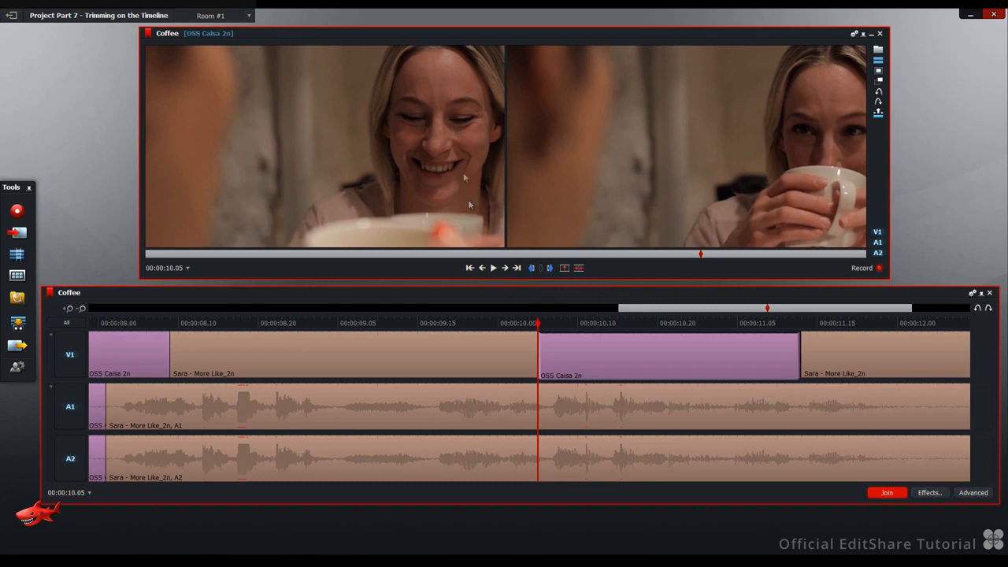
pyautogui.click(887, 494)
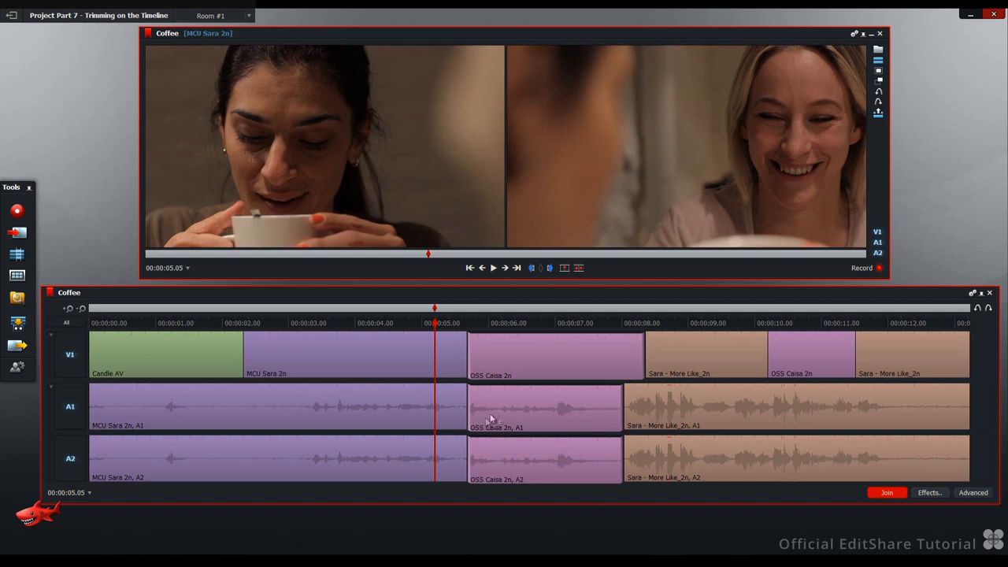
# Slip the first OSS Caisa 2n clip on V1, A1 and A2 together, moving the playhead to 00:00:08.17 and 00:00:06.09 between slips
pyautogui.click(489, 268)
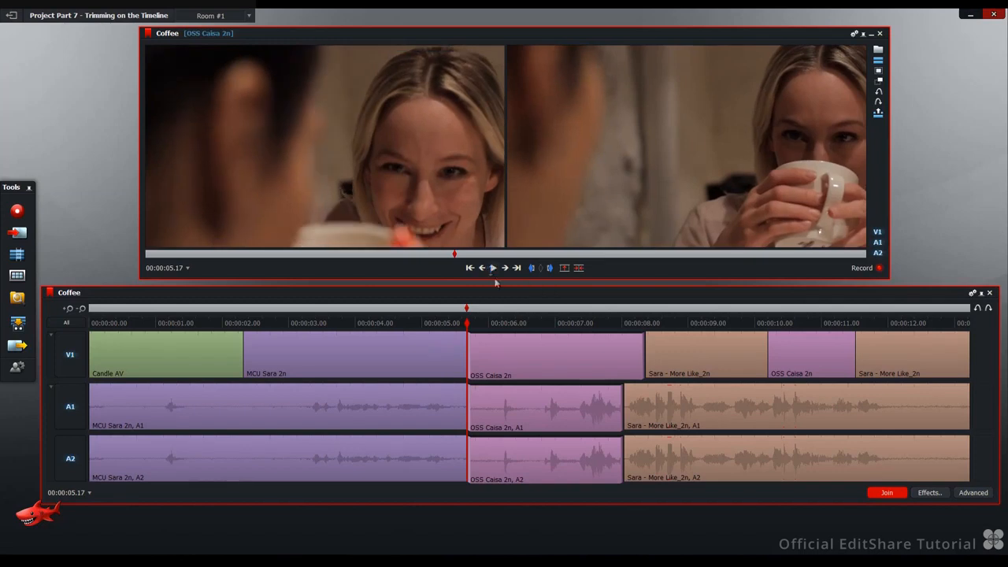
pyautogui.click(503, 322)
pyautogui.moveTo(503, 322); pyautogui.dragTo(669, 327)
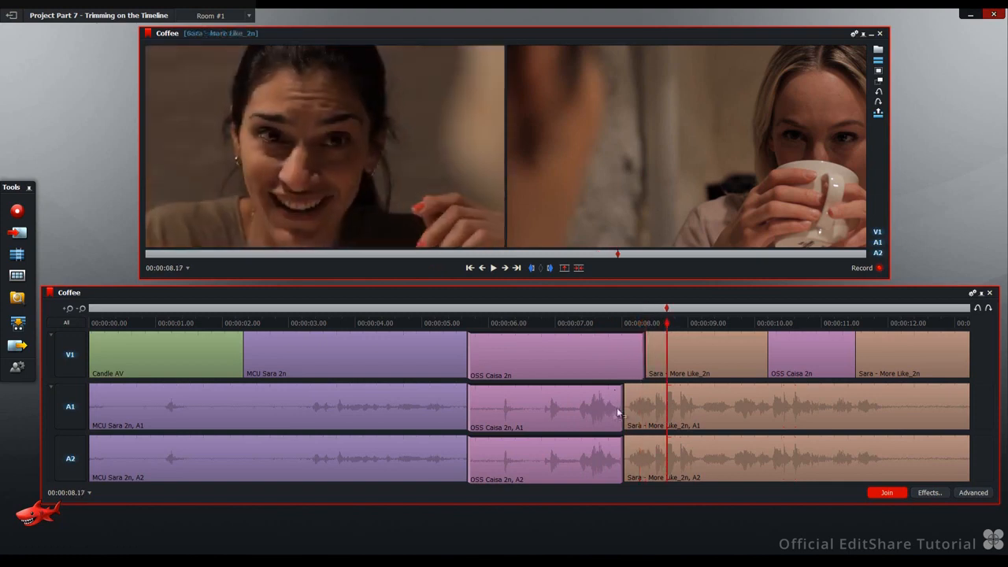
pyautogui.click(494, 268)
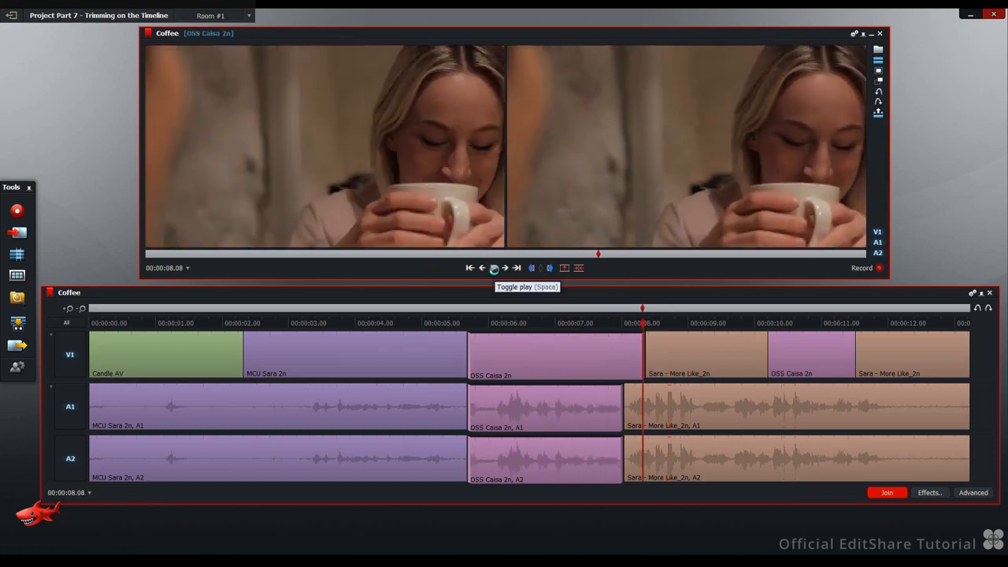
pyautogui.moveTo(504, 320)
pyautogui.mouseDown()
pyautogui.moveTo(535, 323)
pyautogui.moveTo(513, 323)
pyautogui.mouseUp()
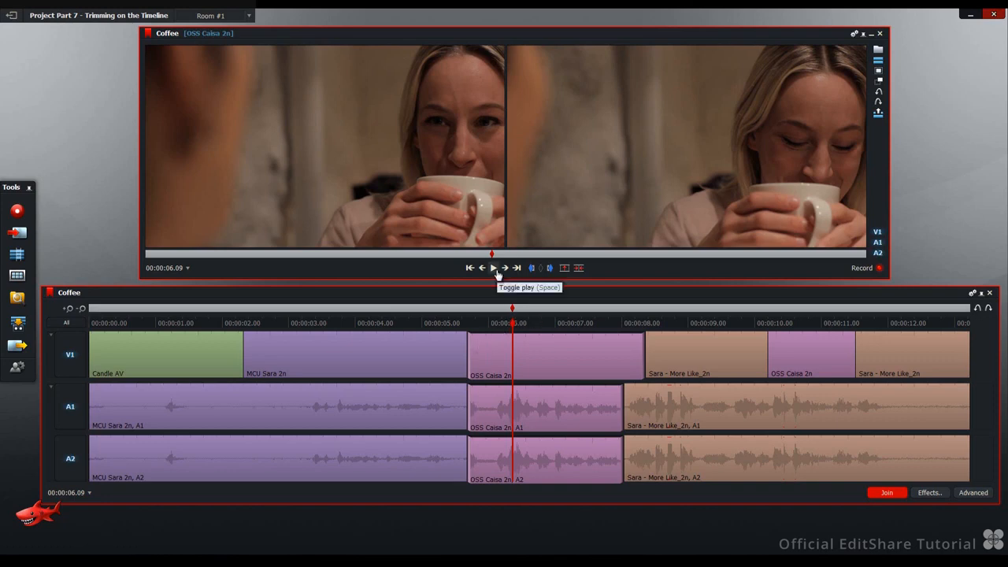
pyautogui.click(493, 269)
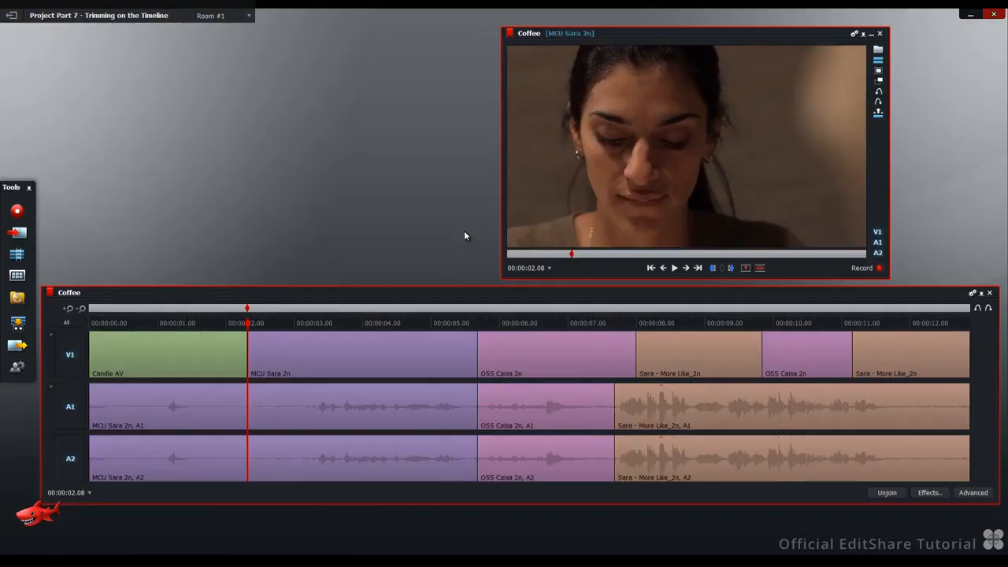
# Play back the trimmed Coffee edit from 00:00:02.08 to review the cuts
pyautogui.click(673, 268)
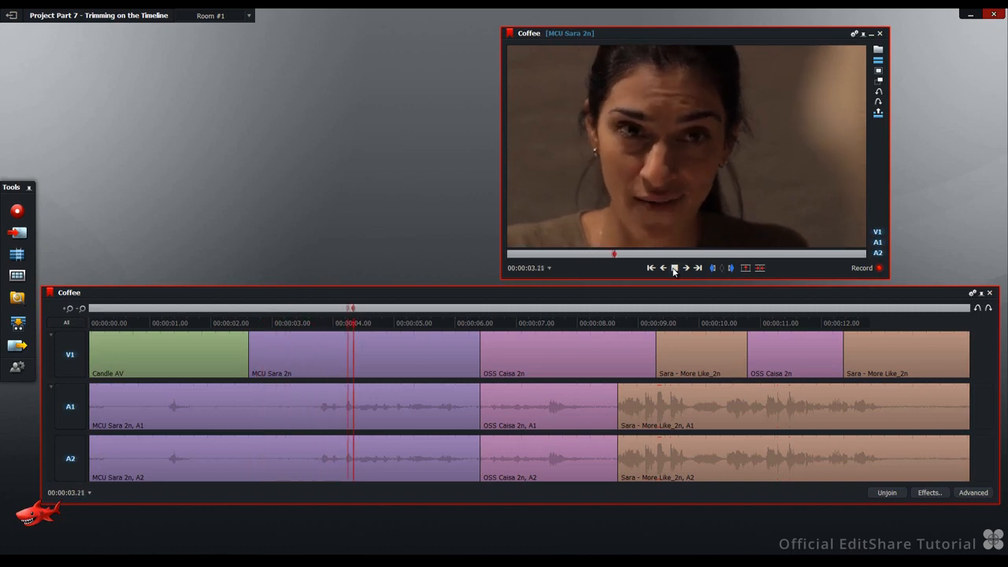